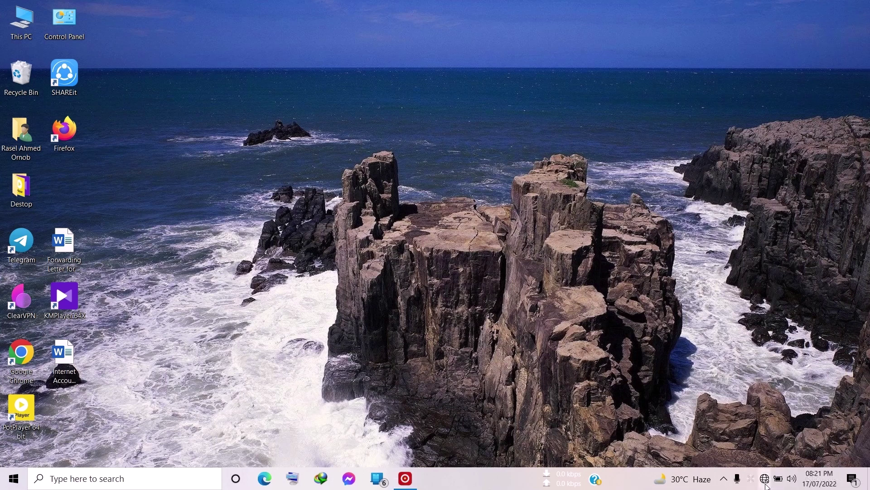
# Turn on Wi-Fi, connect to the open Xiaomi_BF81_407E network, and close the router page that opens in the browser.
pyautogui.click(765, 481)
pyautogui.click(699, 443)
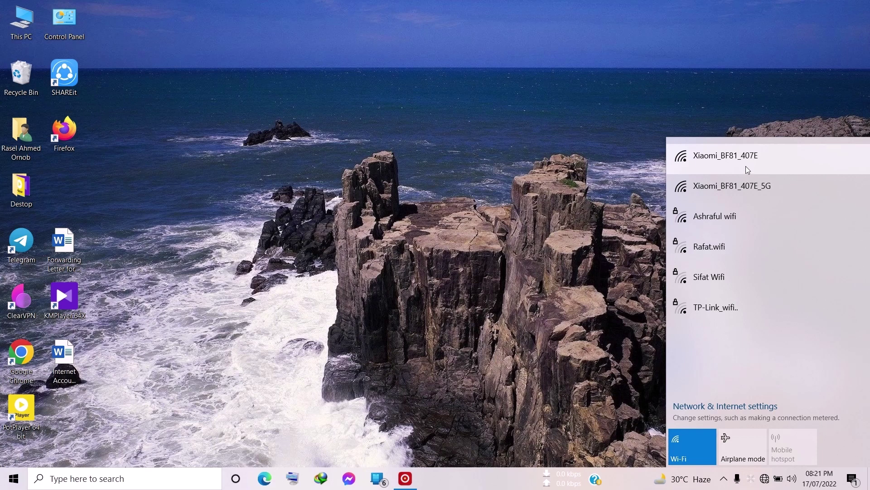
pyautogui.click(748, 170)
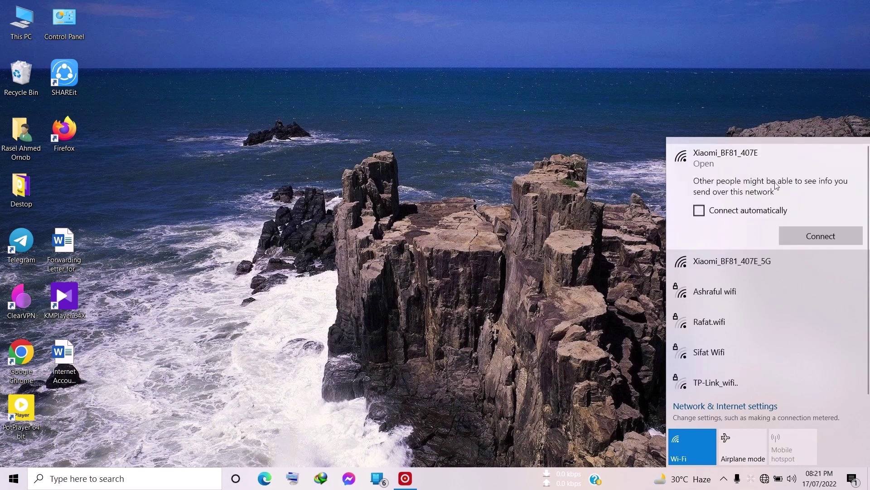
pyautogui.click(841, 235)
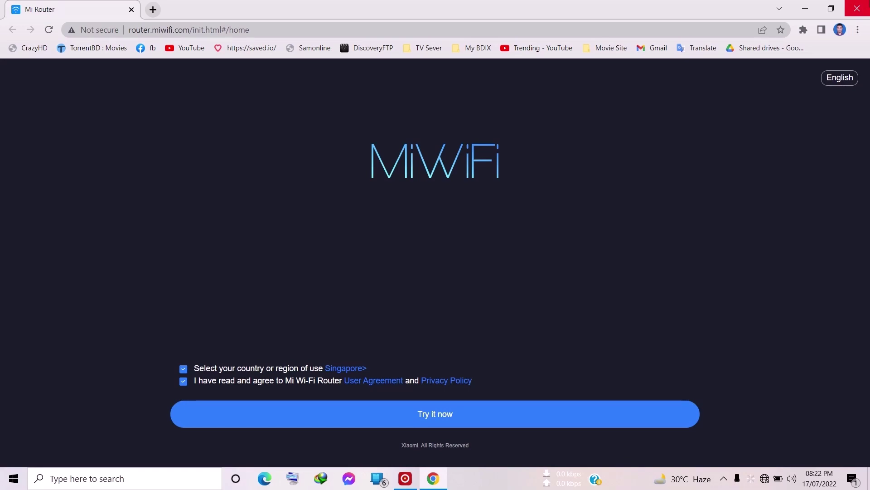
pyautogui.click(856, 8)
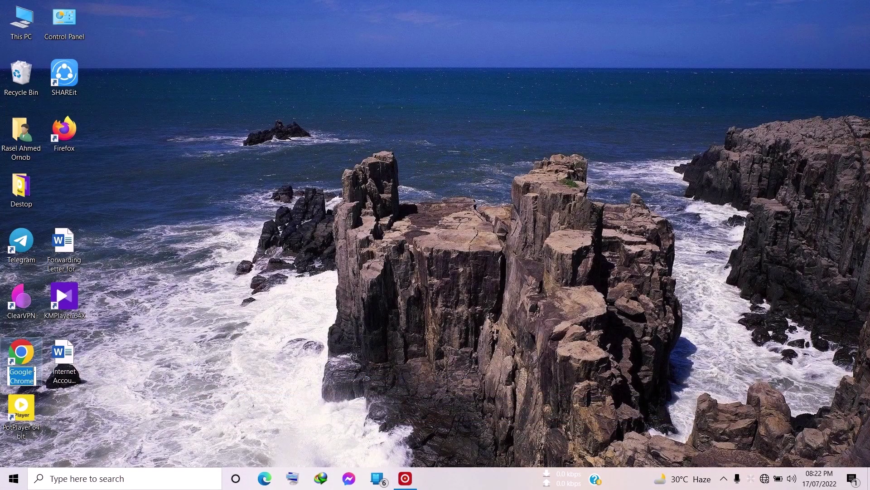
# Switch to Google Chrome and load the router address 192.168.31.1 in a new tab, closing the old Mi Router tab.
pyautogui.doubleClick(4, 360)
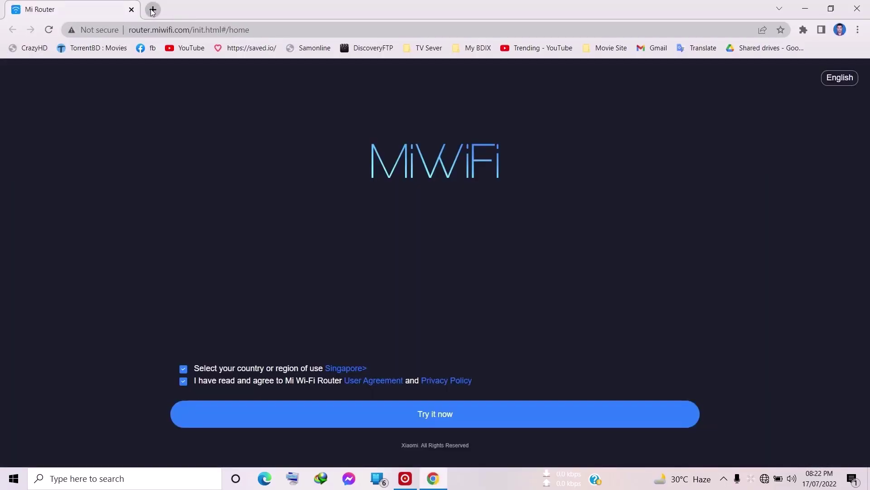
pyautogui.click(152, 9)
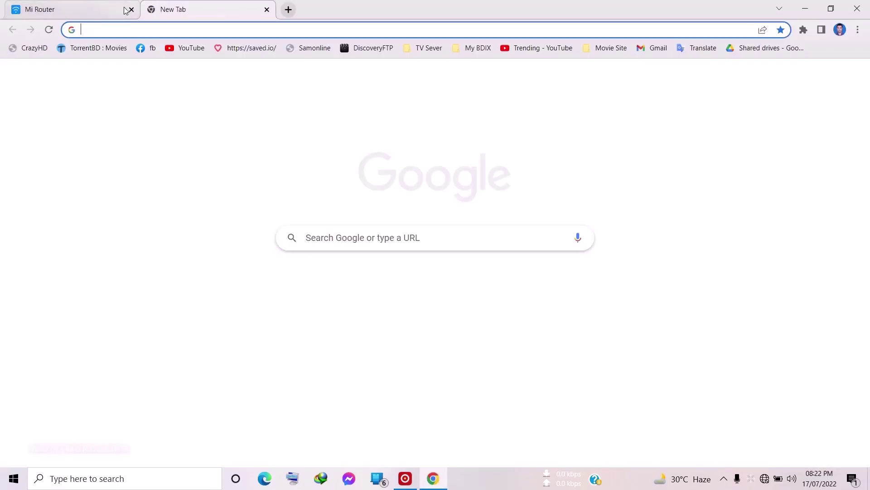
pyautogui.click(131, 9)
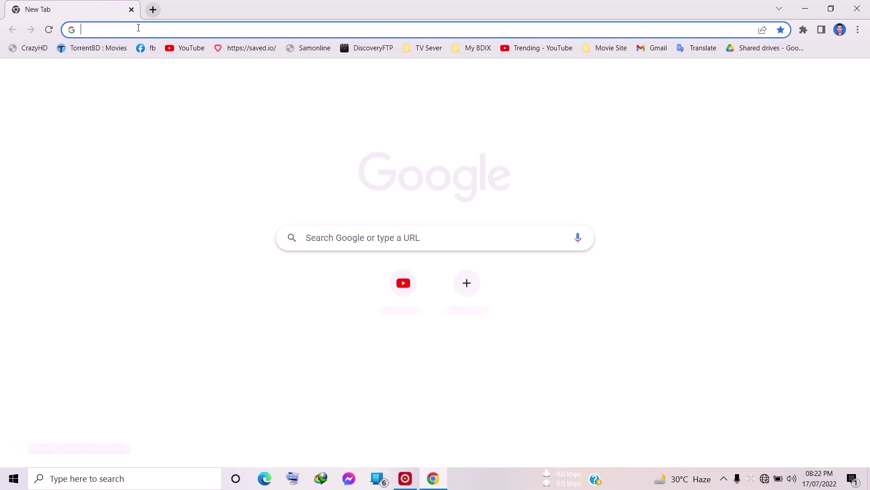
pyautogui.write('19')
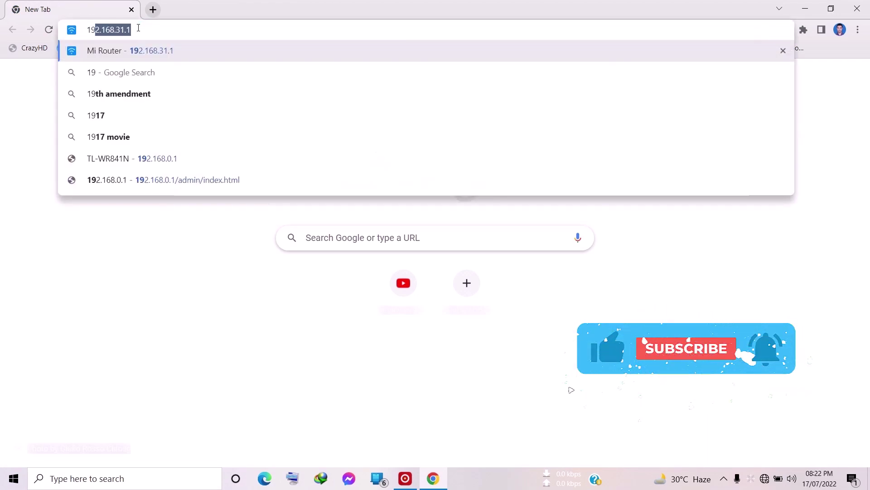
pyautogui.write('2')
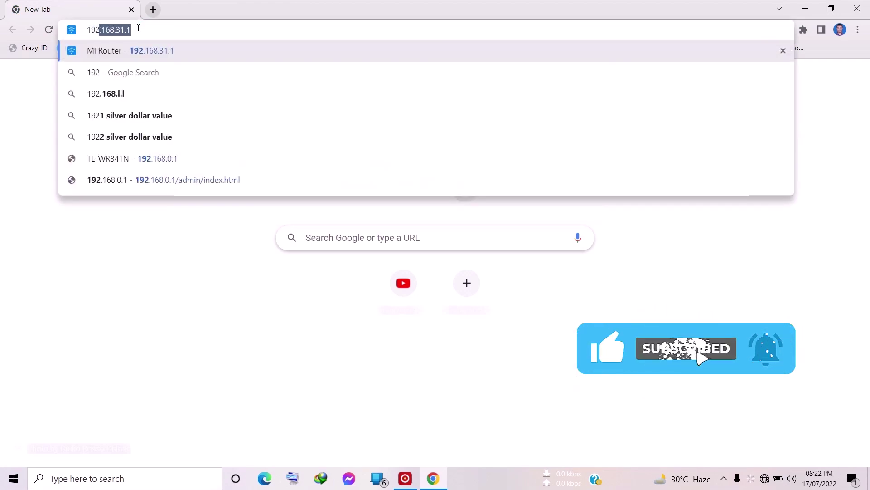
pyautogui.write('.16.')
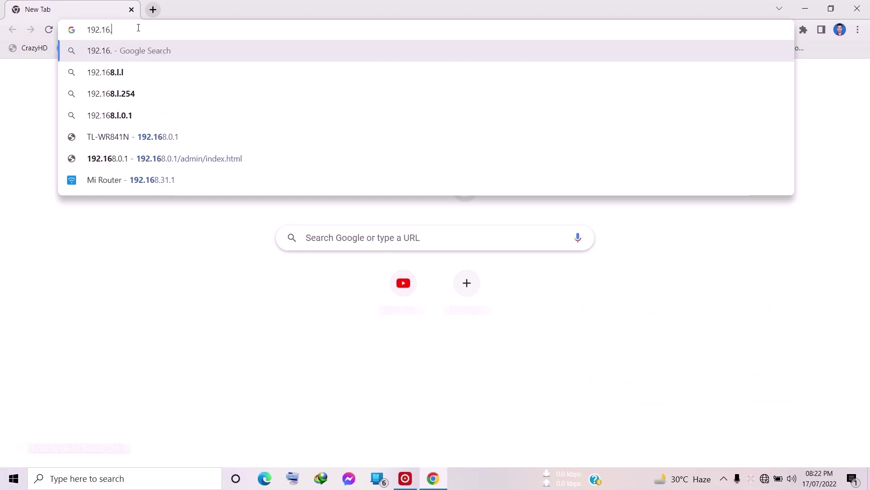
pyautogui.press('BackSpace')
pyautogui.write('8')
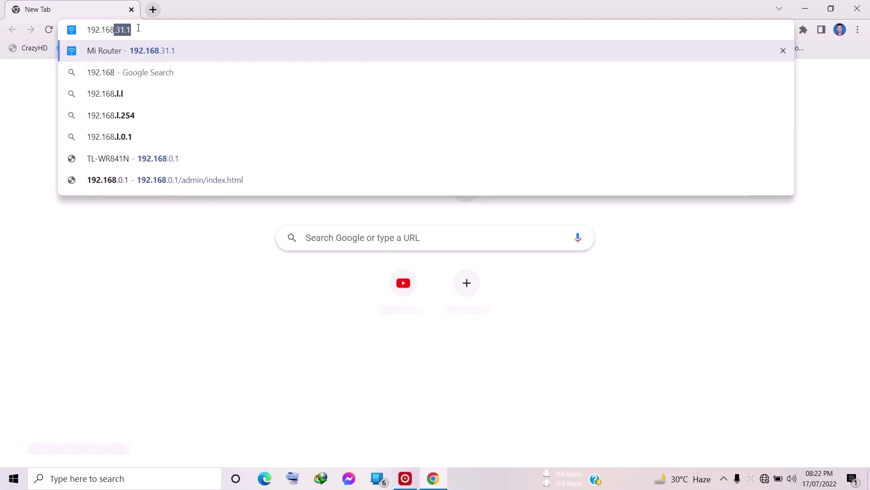
pyautogui.write('.31.1')
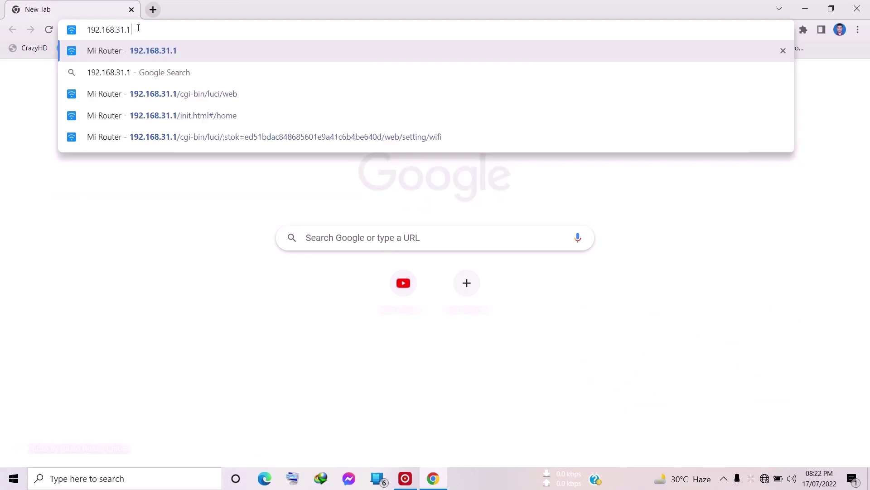
pyautogui.press('Return')
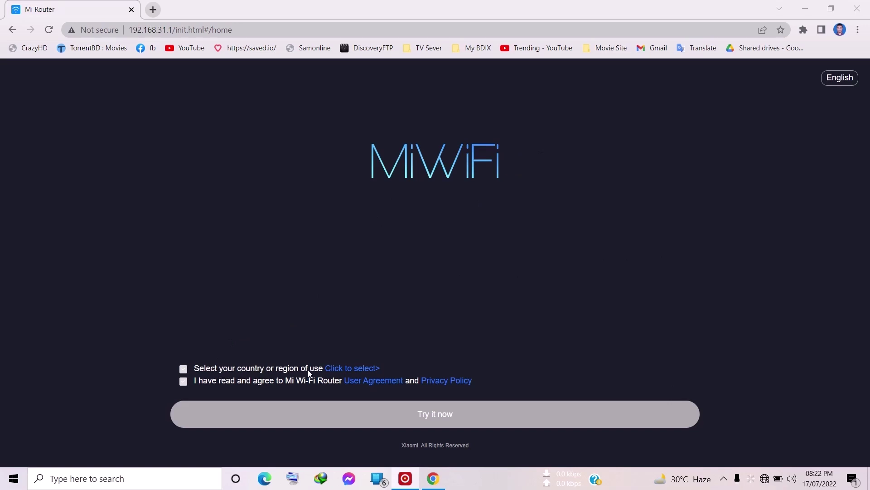
# Select Singapore as the country of use and start the router setup with the User Agreement and Privacy Policy accepted.
pyautogui.click(352, 370)
pyautogui.scroll(-3, 233, 229)
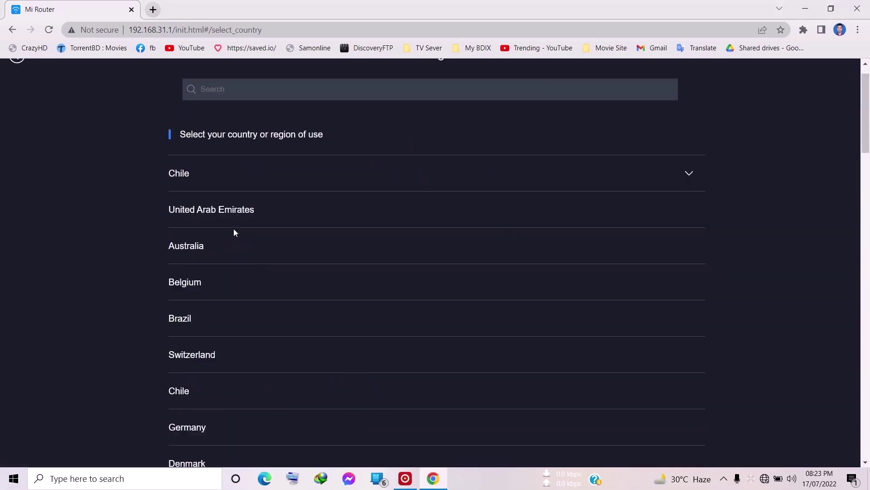
pyautogui.scroll(-10, 259, 220)
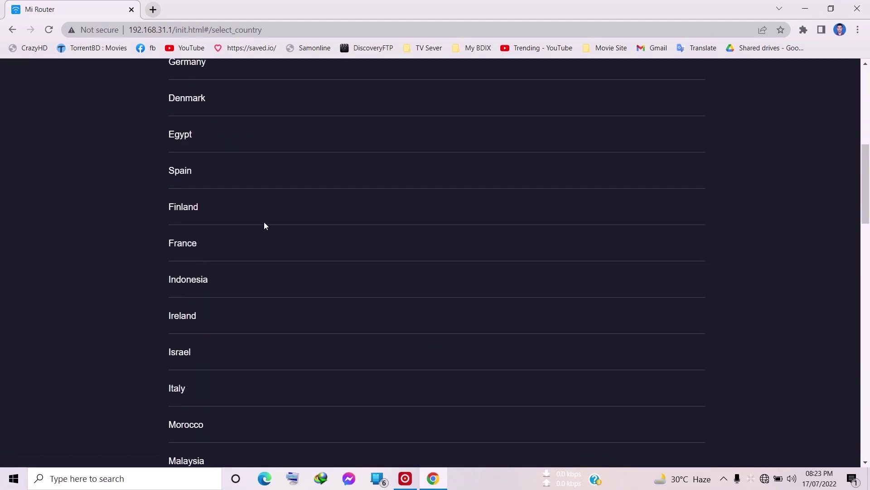
pyautogui.scroll(-12, 265, 222)
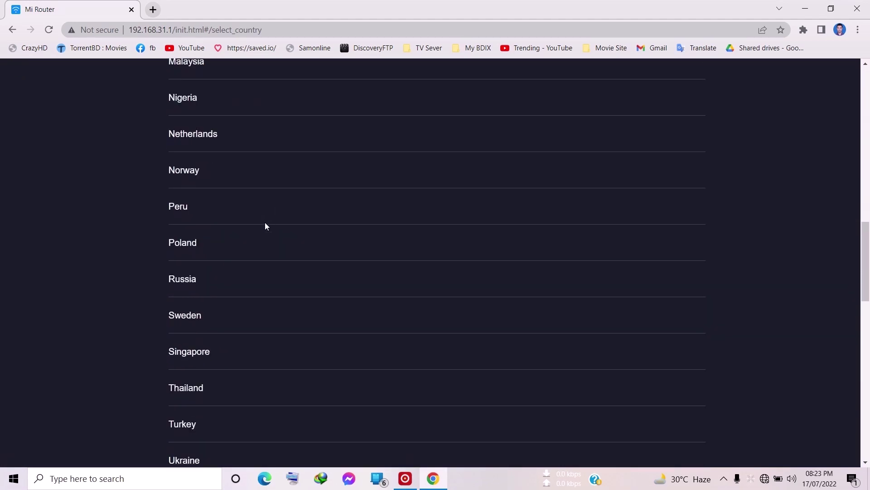
pyautogui.scroll(-10, 264, 225)
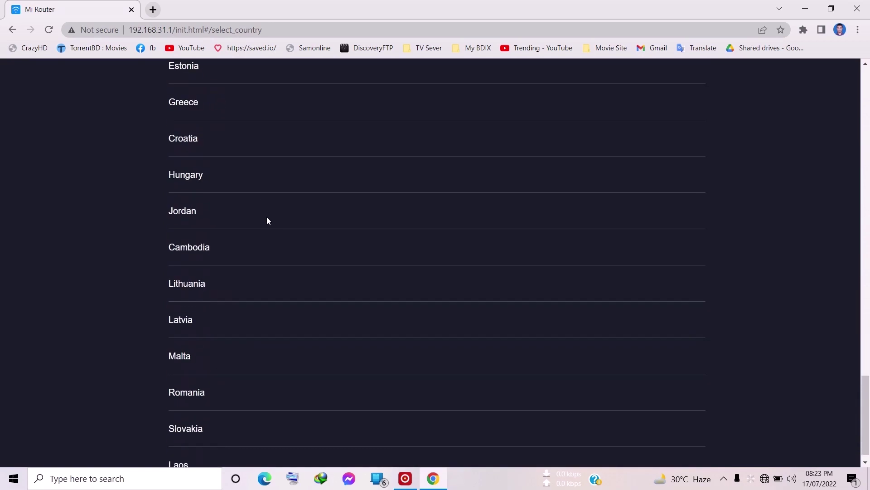
pyautogui.scroll(11, 267, 220)
pyautogui.scroll(5, 267, 221)
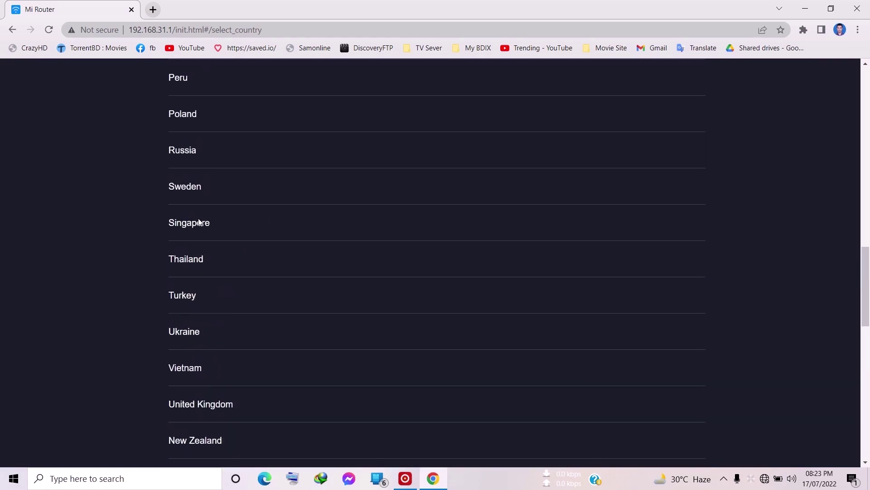
pyautogui.click(200, 222)
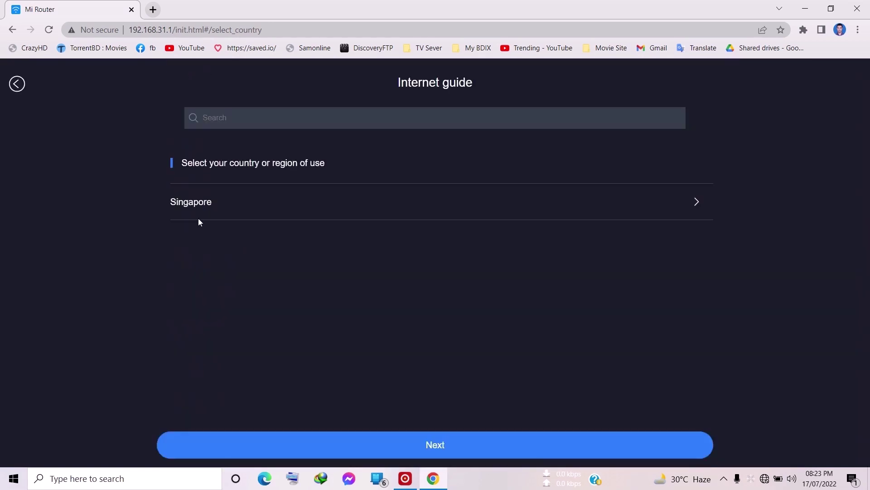
pyautogui.click(440, 453)
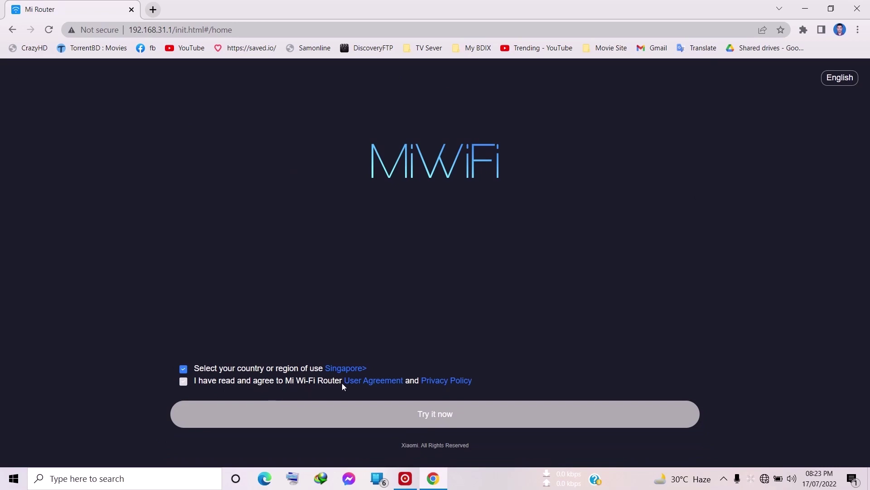
pyautogui.click(185, 384)
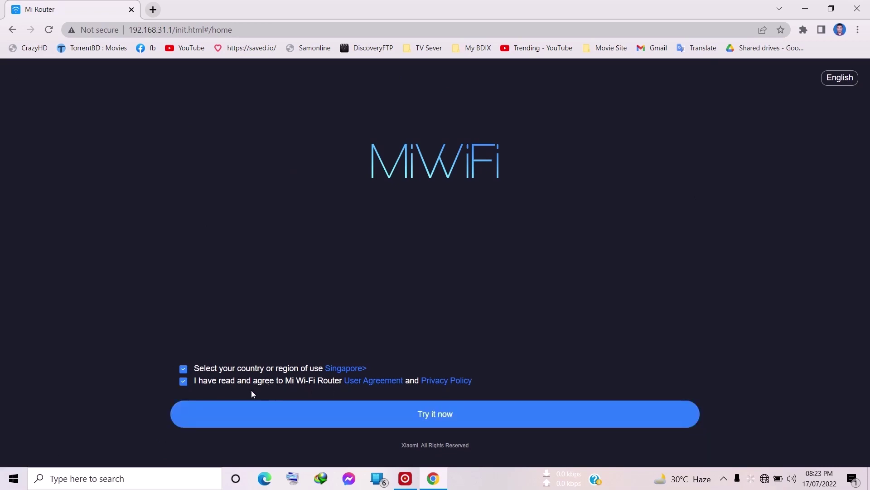
pyautogui.click(434, 423)
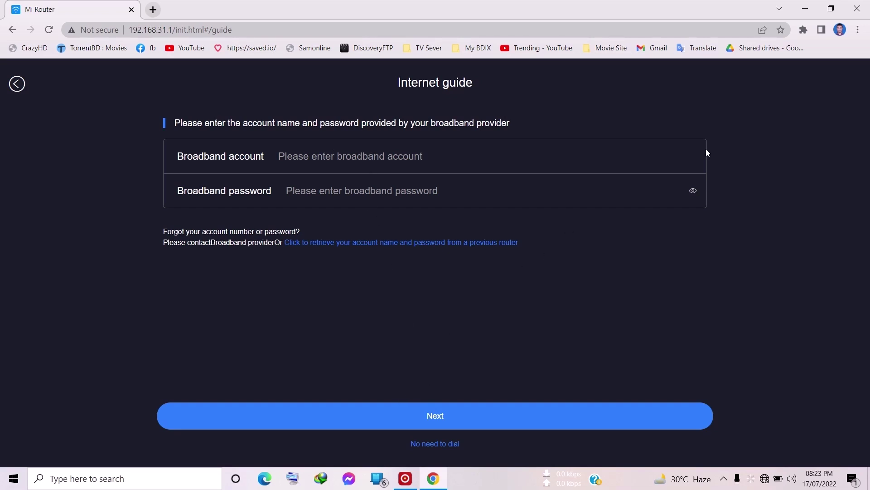
# Copy the broadband account name from the Internet Account Details Word document into the router's Broadband account field.
pyautogui.click(807, 7)
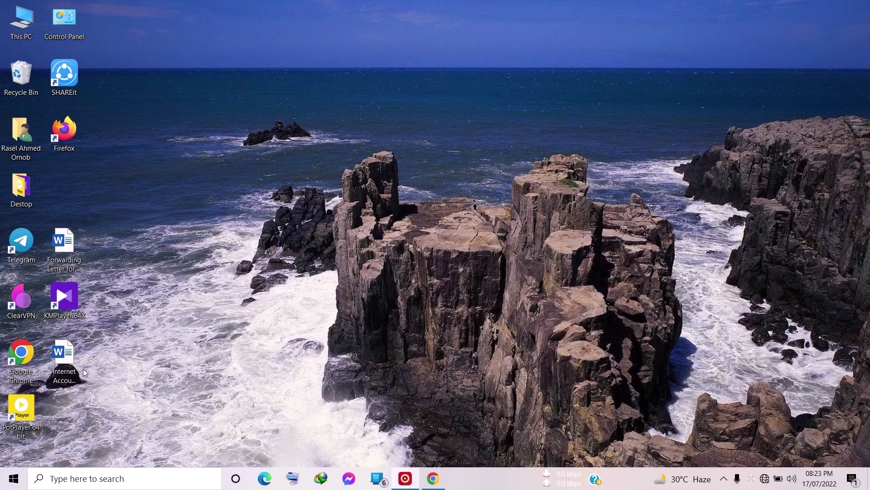
pyautogui.doubleClick(65, 361)
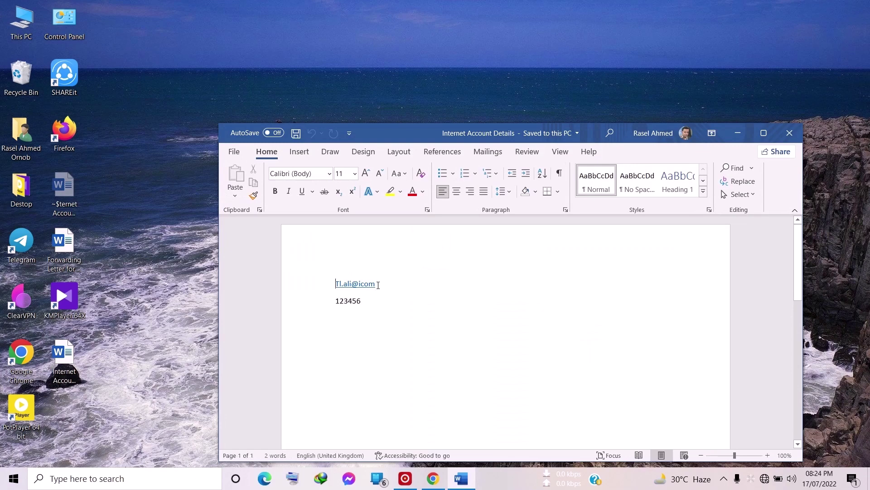
pyautogui.moveTo(378, 284); pyautogui.dragTo(334, 284)
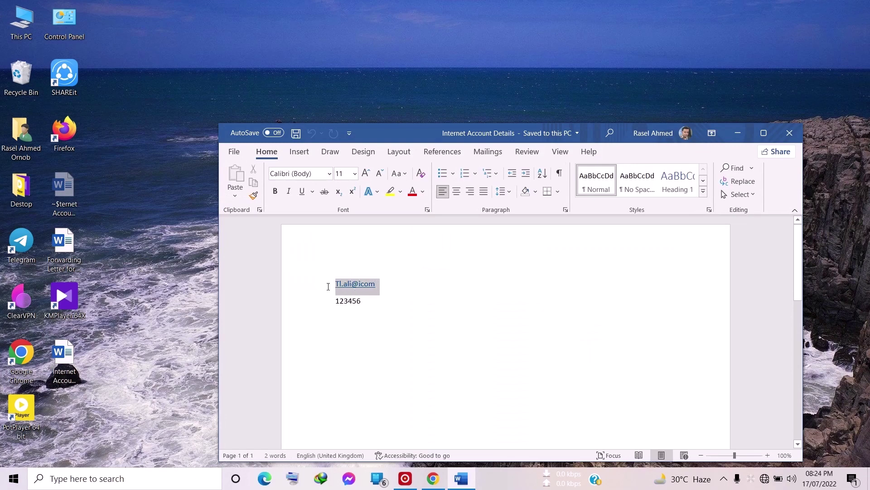
pyautogui.rightClick(362, 283)
pyautogui.click(375, 74)
pyautogui.click(435, 478)
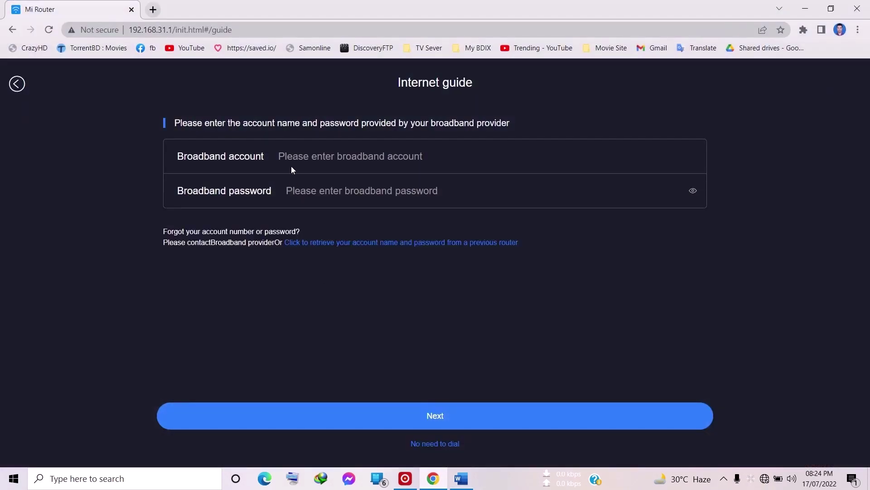
pyautogui.rightClick(333, 155)
pyautogui.click(368, 240)
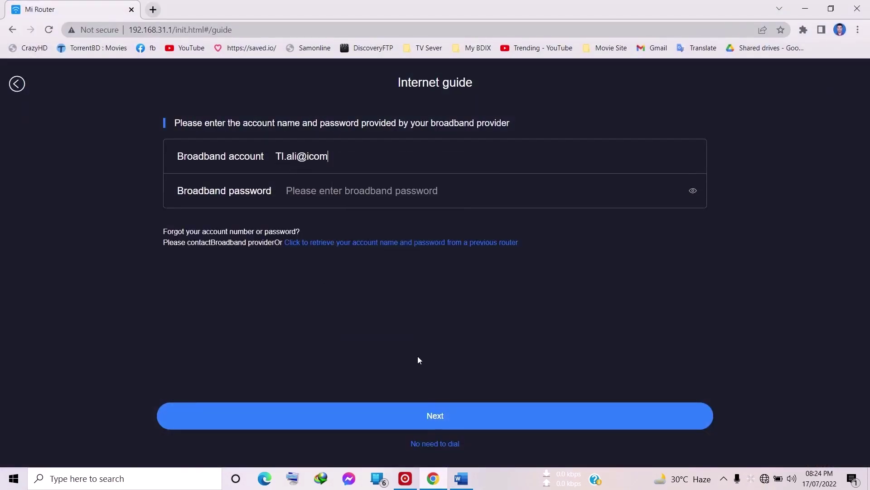
# Copy the broadband password from the Word document into the router's Broadband password field and continue to the Wi-Fi settings.
pyautogui.click(461, 478)
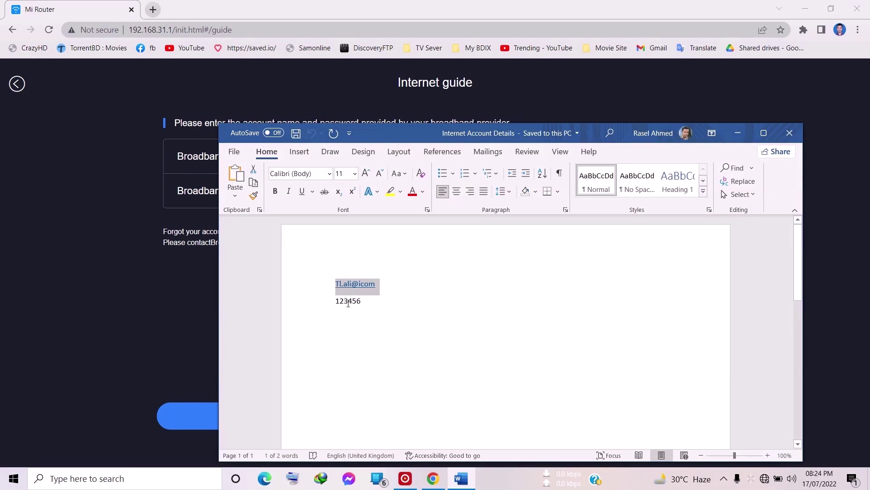
pyautogui.doubleClick(348, 302)
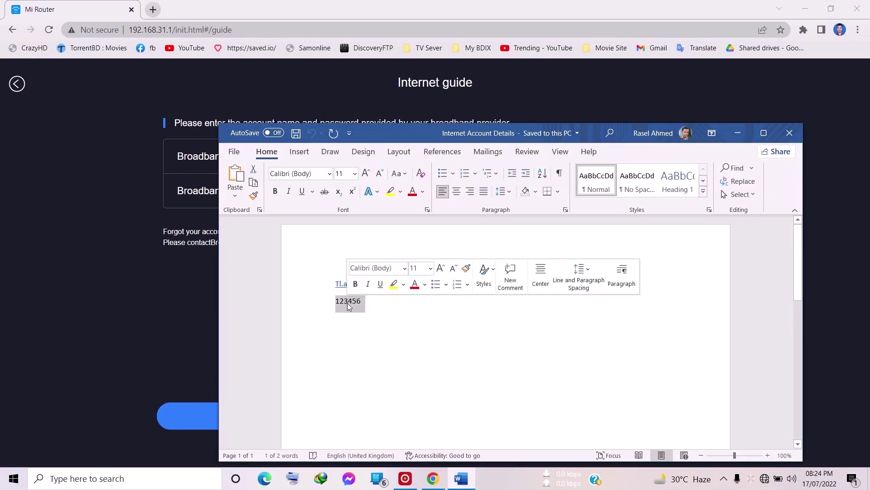
pyautogui.rightClick(348, 306)
pyautogui.click(365, 140)
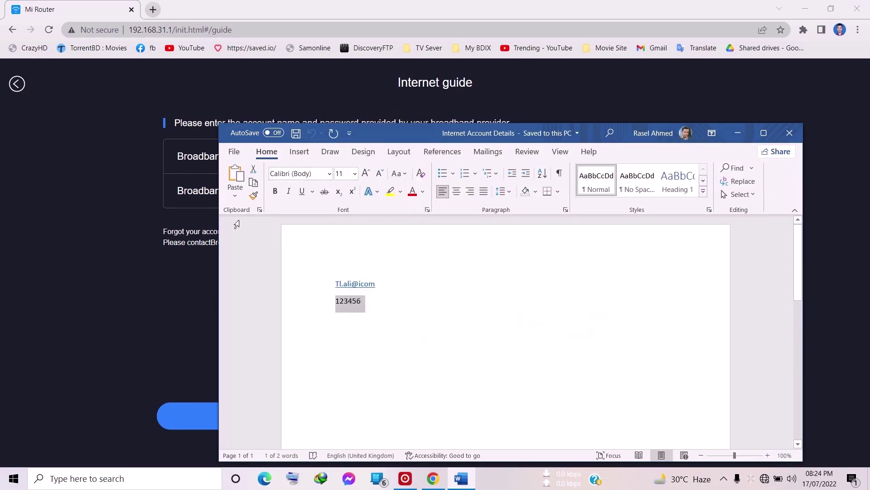
pyautogui.click(134, 231)
pyautogui.rightClick(319, 191)
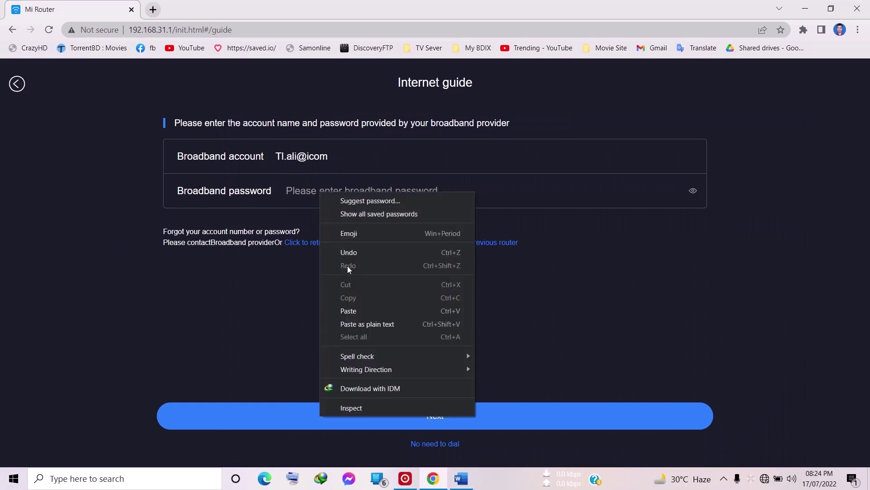
pyautogui.click(363, 314)
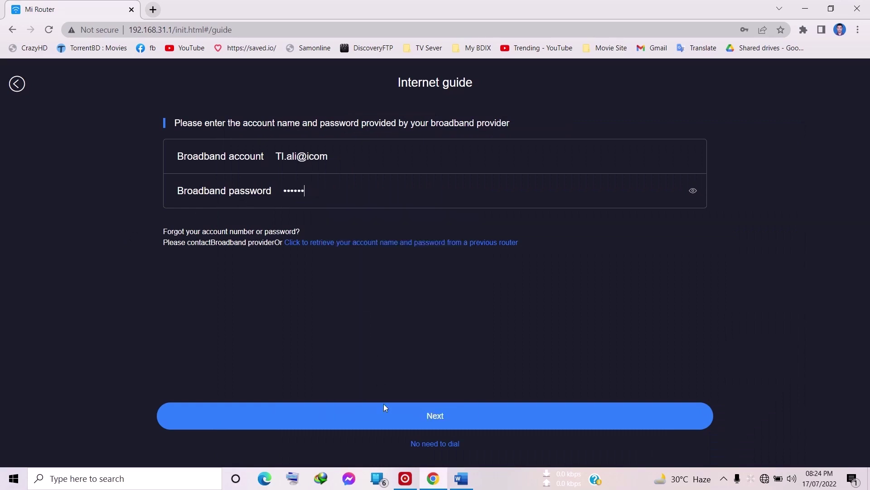
pyautogui.click(417, 416)
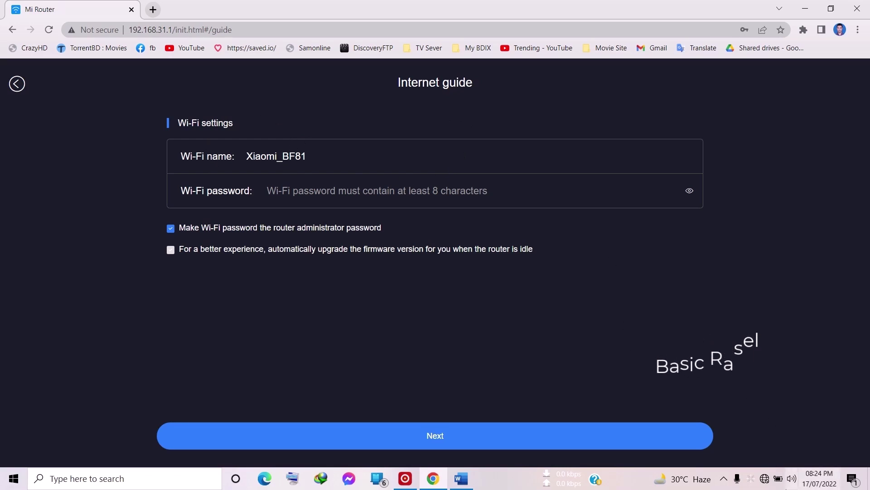
# Check the computer's list of Wi-Fi networks for the names the router broadcasts, then close it.
pyautogui.click(766, 480)
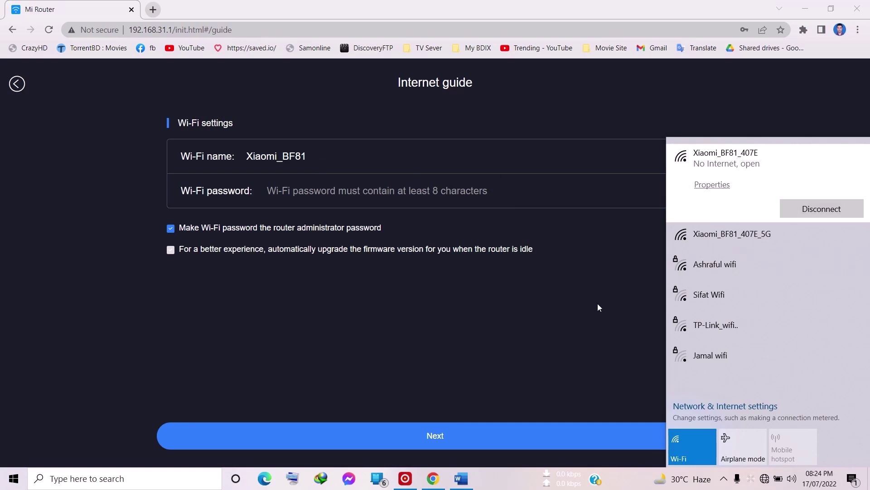
pyautogui.press('Escape')
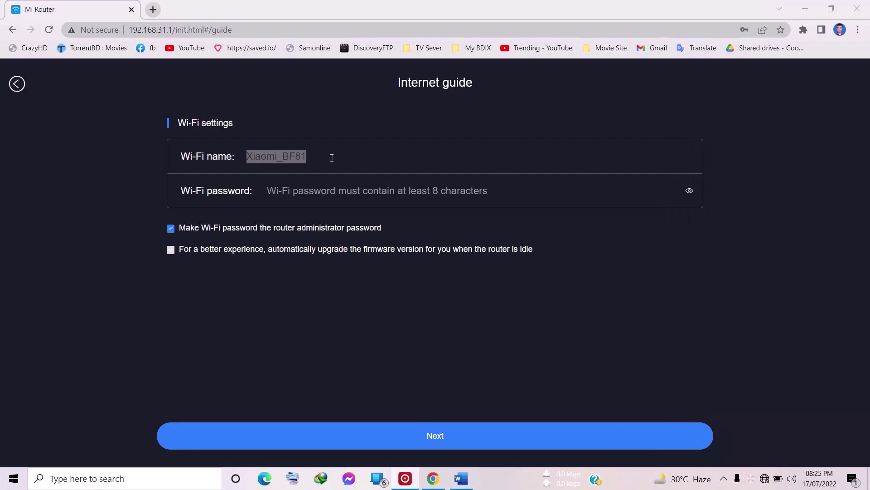
# Replace the default Wi-Fi name in the Wi-Fi settings with tinyurl.com/MDRSLWF.
pyautogui.click(308, 155)
pyautogui.moveTo(308, 156); pyautogui.dragTo(208, 166)
pyautogui.write('T')
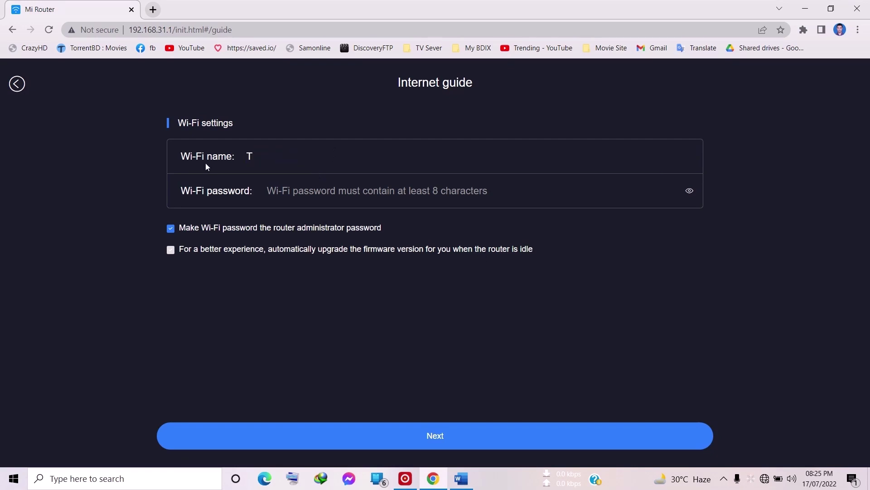
pyautogui.write('iny')
pyautogui.write('ur.\\')
pyautogui.press('BackSpace')
pyautogui.press('BackSpace')
pyautogui.write('l.com/MDRSLWF')
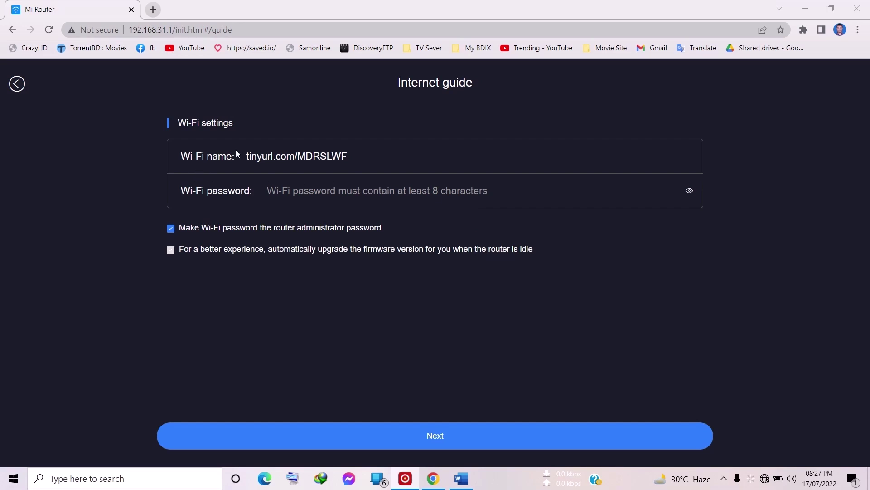
# Enter the new Wi-Fi password for the router's network in the Wi-Fi settings.
pyautogui.click(317, 197)
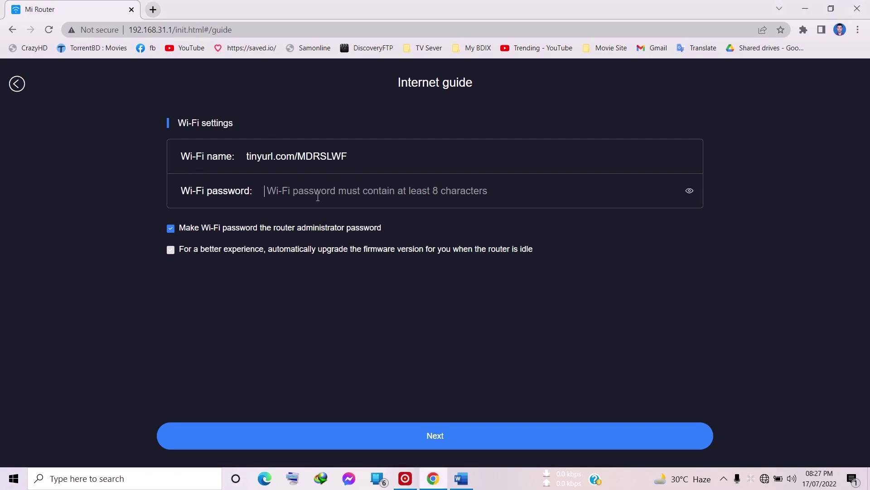
pyautogui.write('••••••')
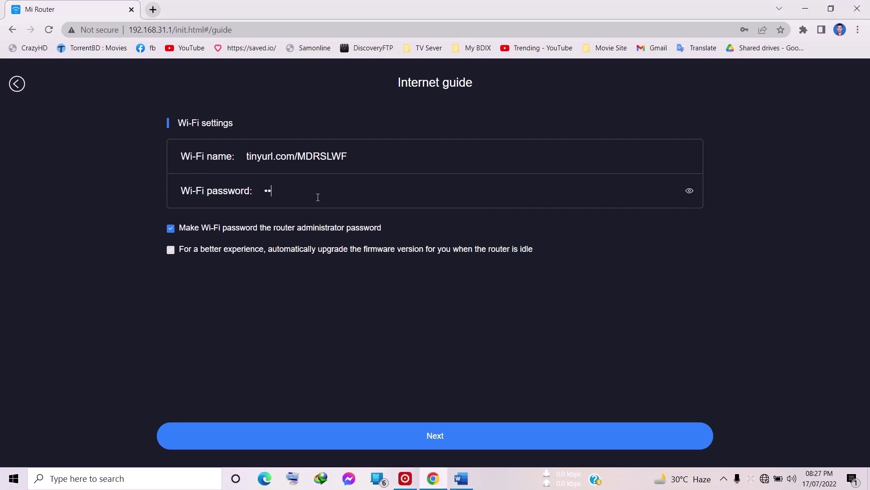
pyautogui.write('•••••')
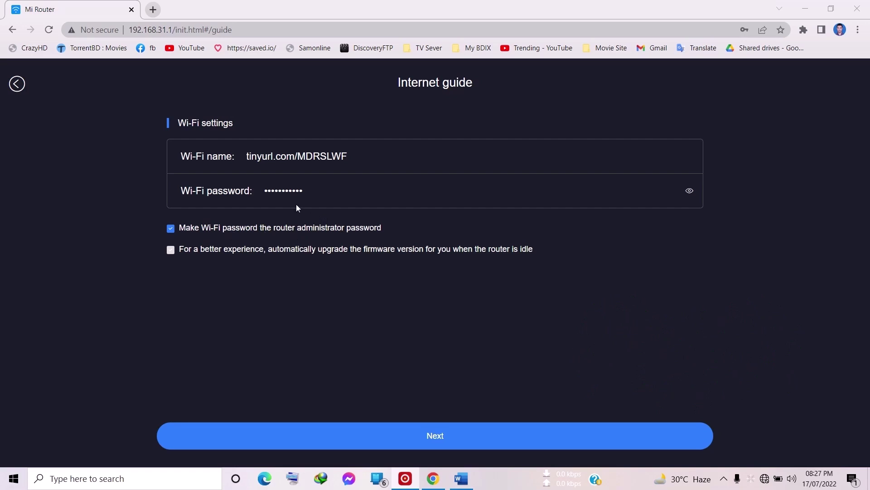
# Stop using the Wi-Fi password as the administrator password, enter a separate administrator password and submit the settings.
pyautogui.click(171, 230)
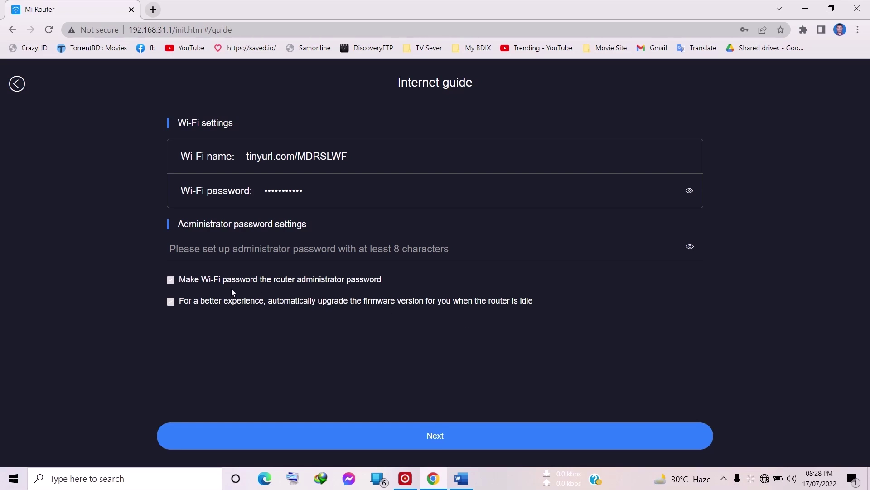
pyautogui.click(227, 248)
pyautogui.write('••••••')
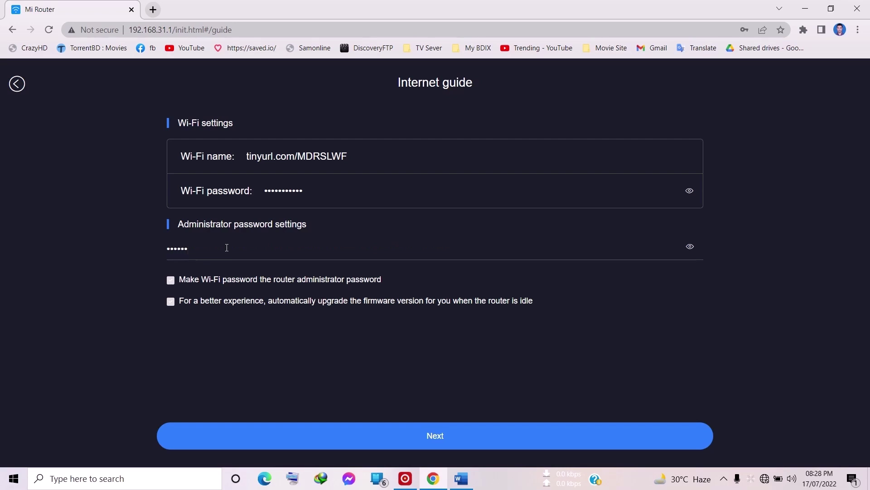
pyautogui.write('••')
pyautogui.click(440, 442)
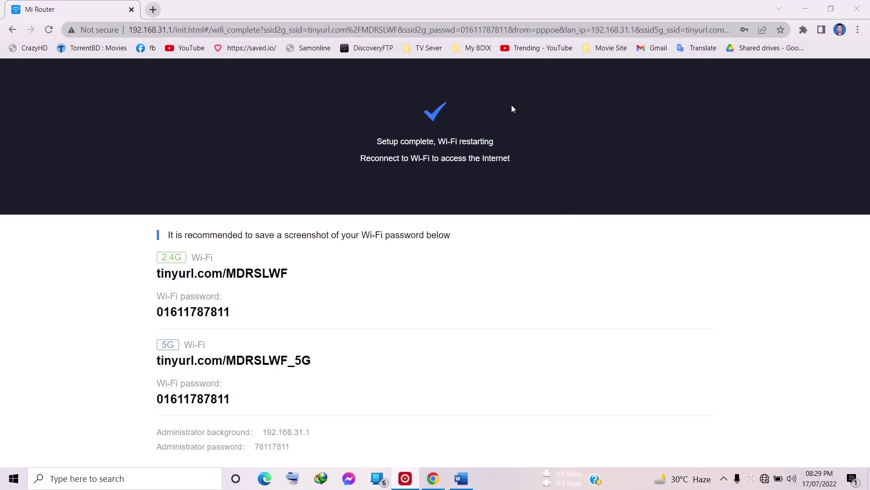
# Check the computer's list of Wi-Fi networks for the router's newly named networks, then close it.
pyautogui.click(768, 483)
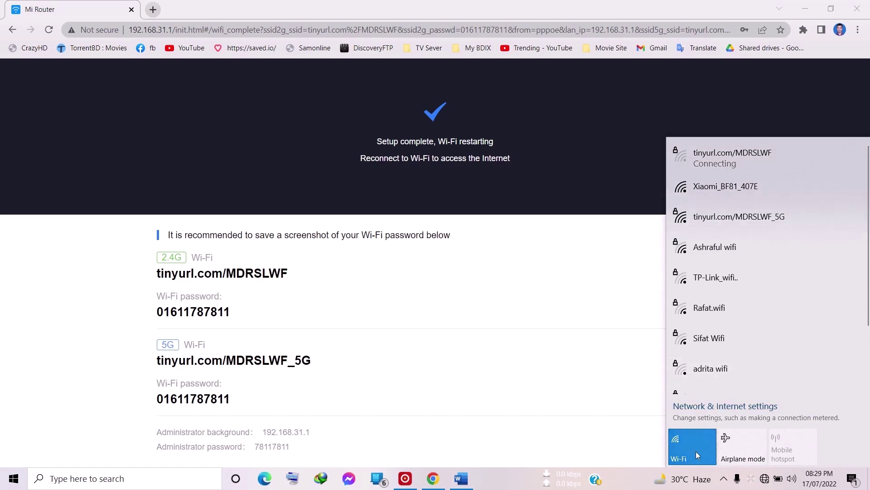
pyautogui.click(476, 100)
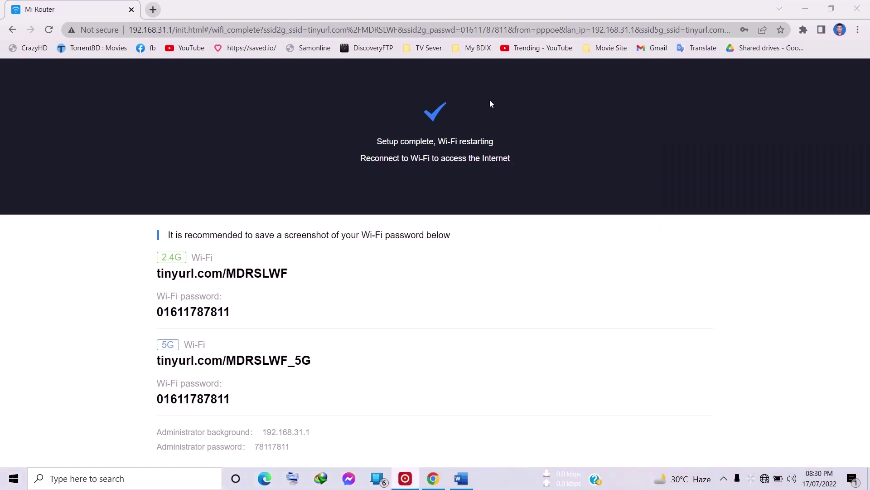
pyautogui.click(765, 478)
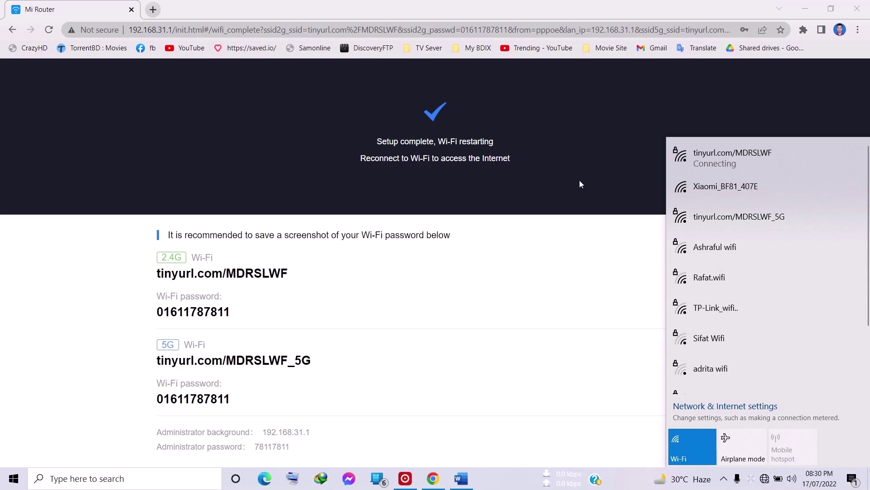
pyautogui.click(522, 408)
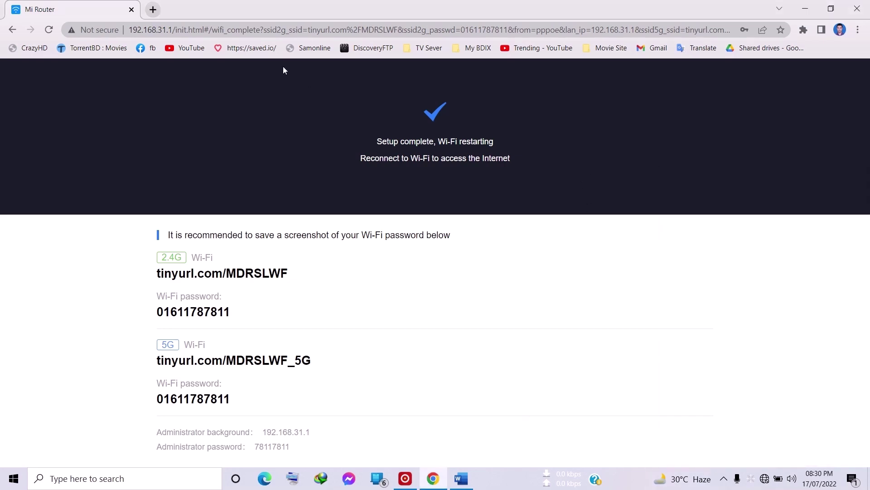
# Open google.com in a new browser tab to test the internet connection.
pyautogui.click(153, 9)
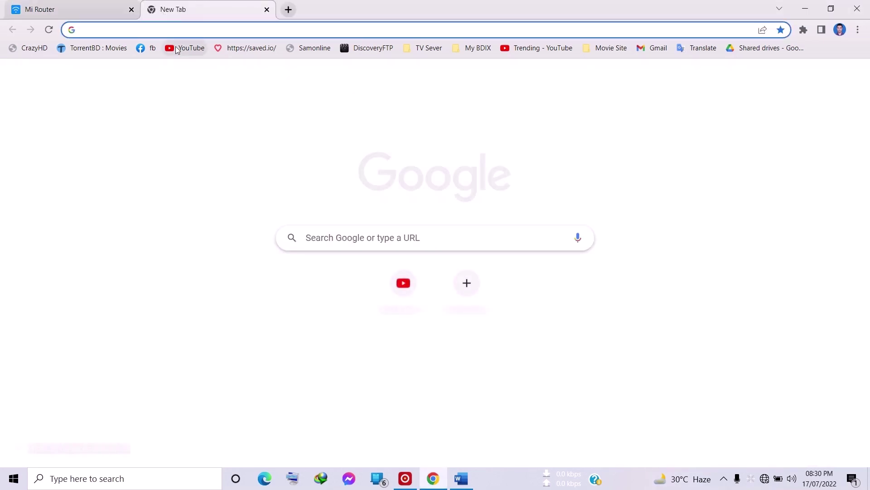
pyautogui.write('google.com')
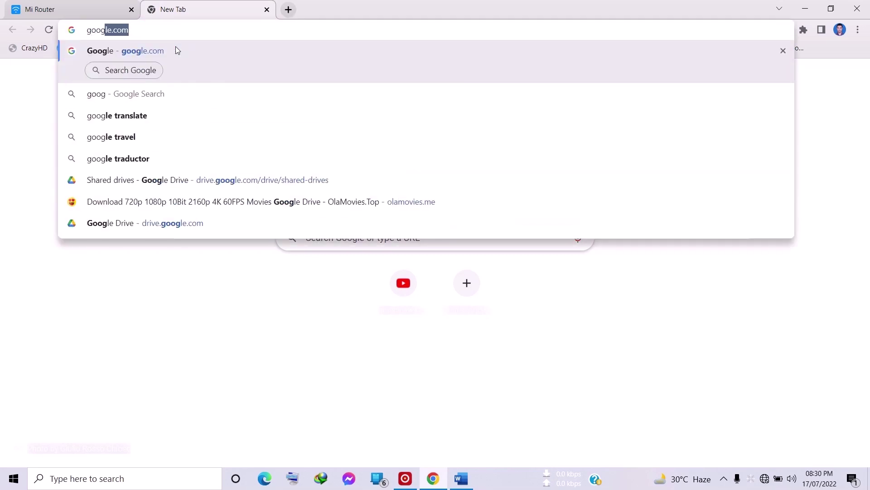
pyautogui.press('Return')
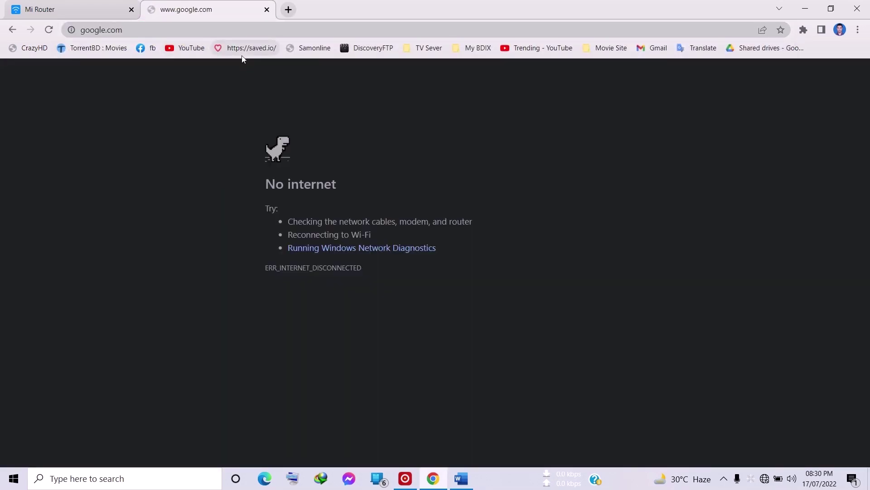
# Connect the computer to the tinyurl.com/MDRSLWF_5G Wi-Fi network with its network security key, leaving automatic connection enabled.
pyautogui.click(766, 479)
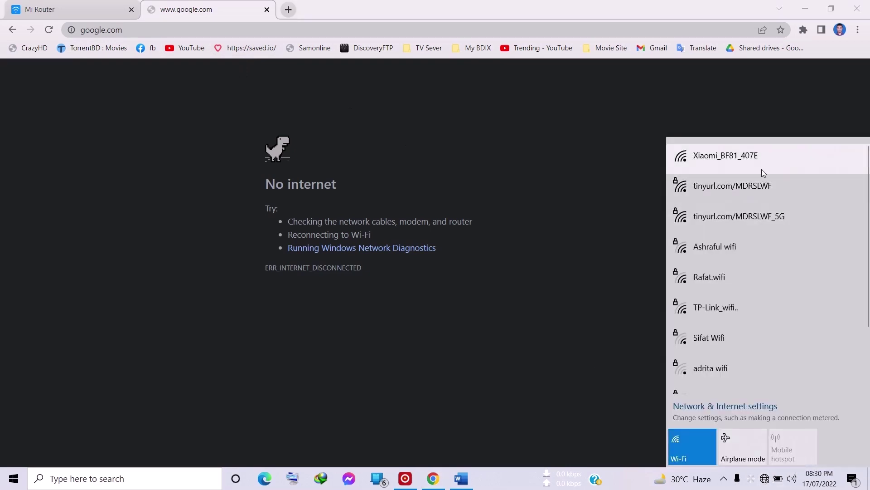
pyautogui.click(766, 217)
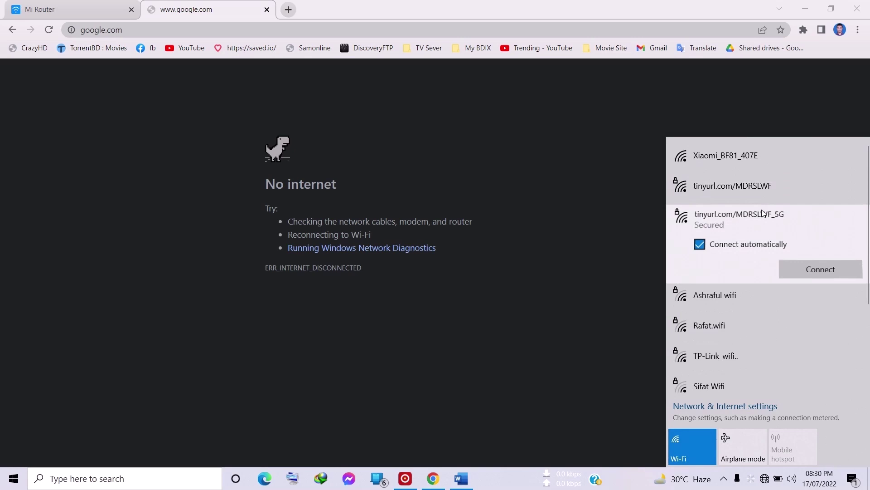
pyautogui.click(798, 270)
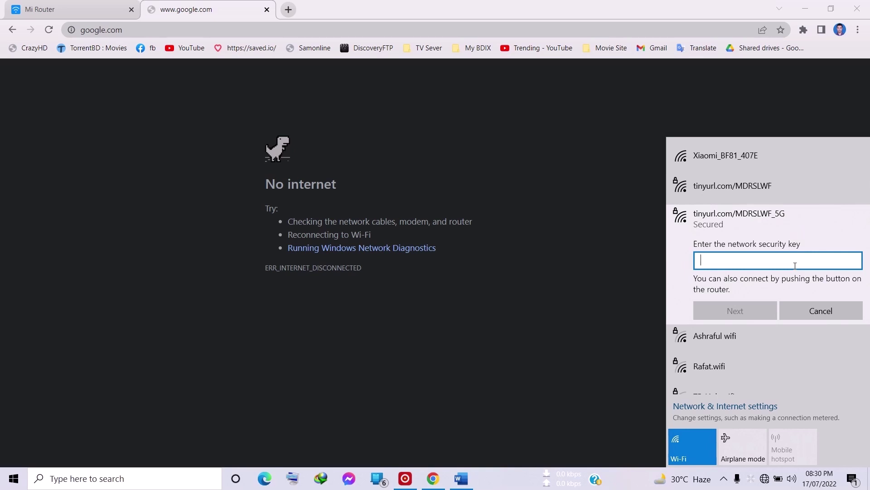
pyautogui.write('•••••••••••')
pyautogui.press('Return')
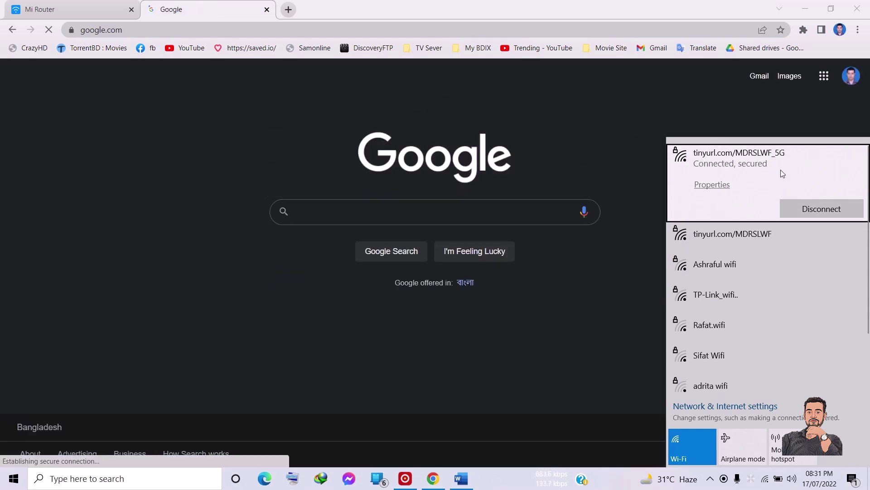
# Dismiss the stored passwords notice on the Google page and close that tab.
pyautogui.click(360, 210)
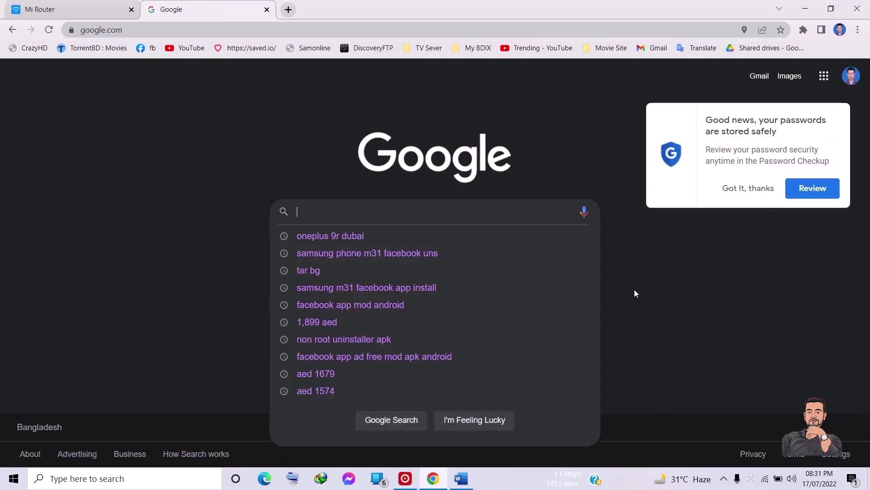
pyautogui.click(689, 298)
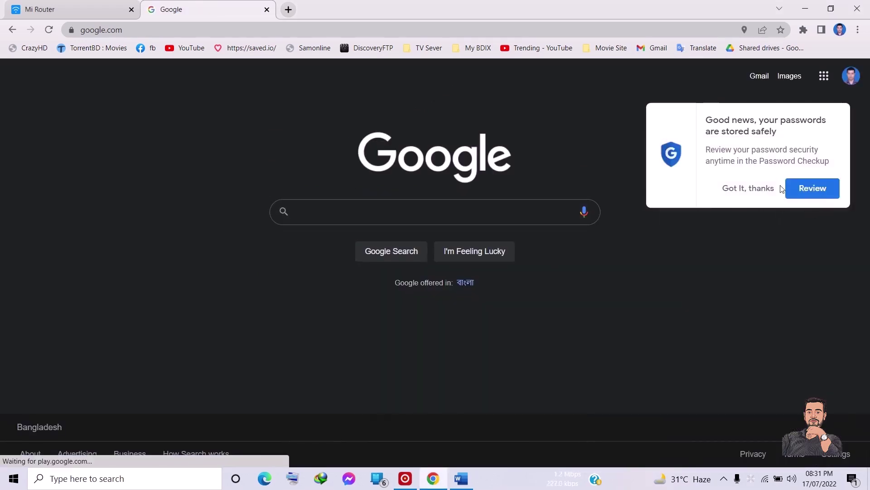
pyautogui.click(747, 188)
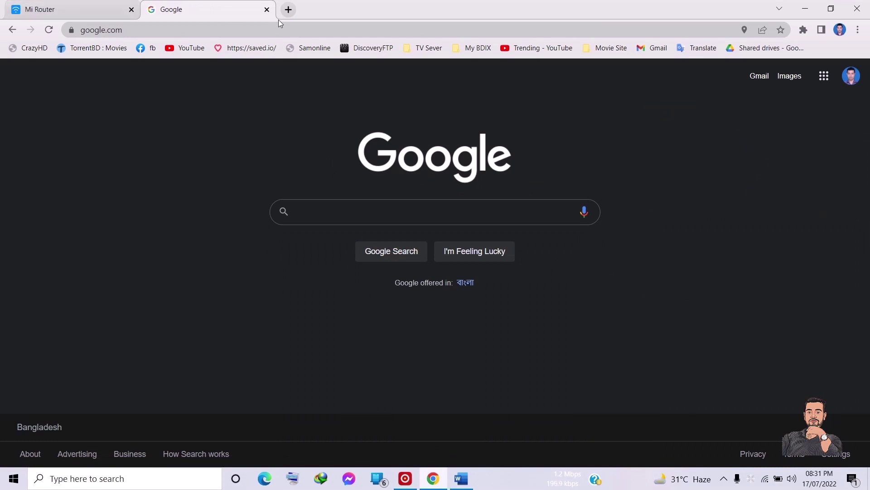
pyautogui.click(267, 10)
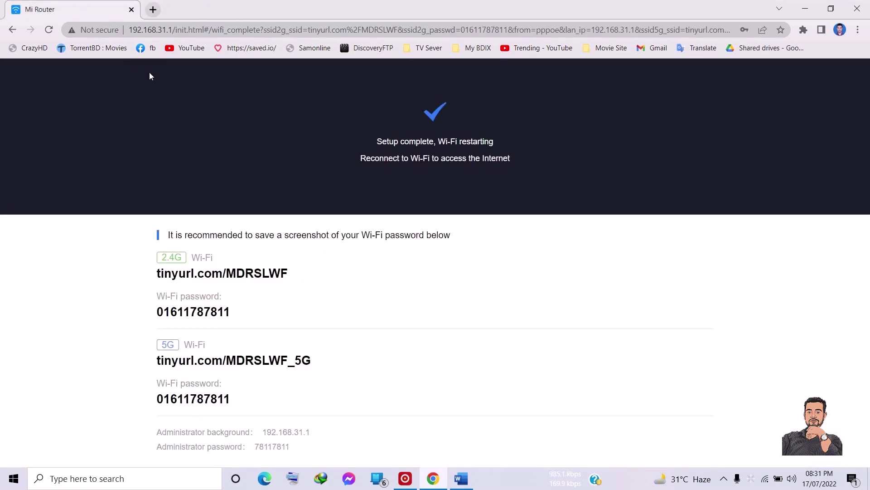
# Replace the completed setup tab with a new one and open the router's page at 192.168.31.1.
pyautogui.click(153, 10)
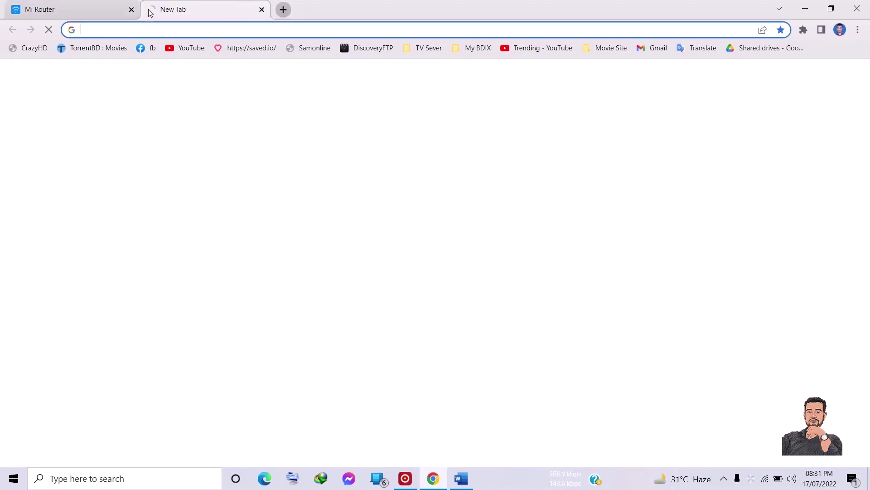
pyautogui.click(115, 13)
pyautogui.click(131, 9)
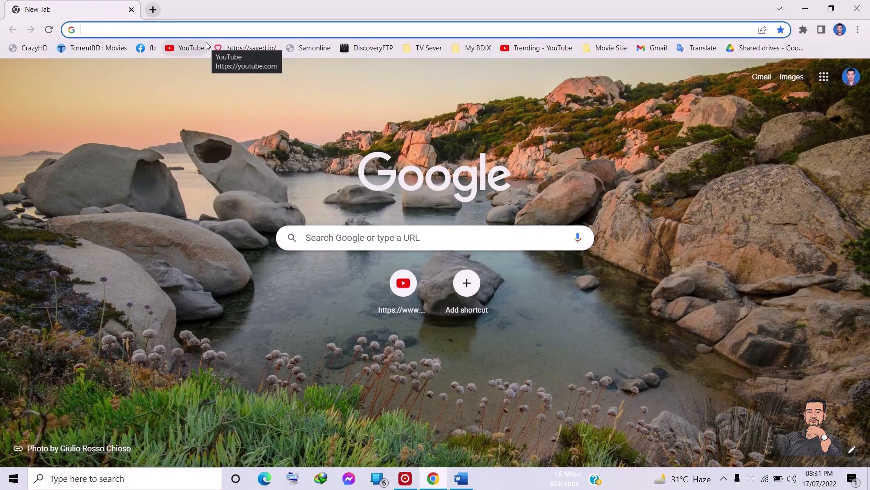
pyautogui.write('192.168.31.1')
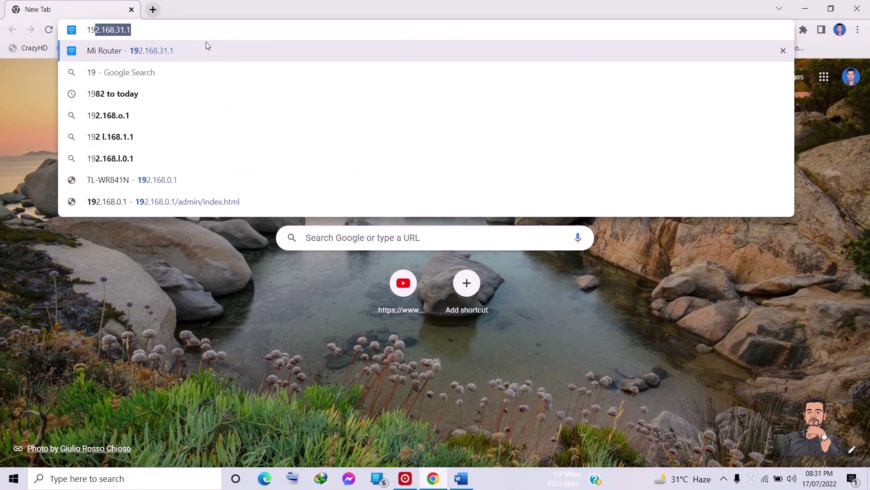
pyautogui.press('Return')
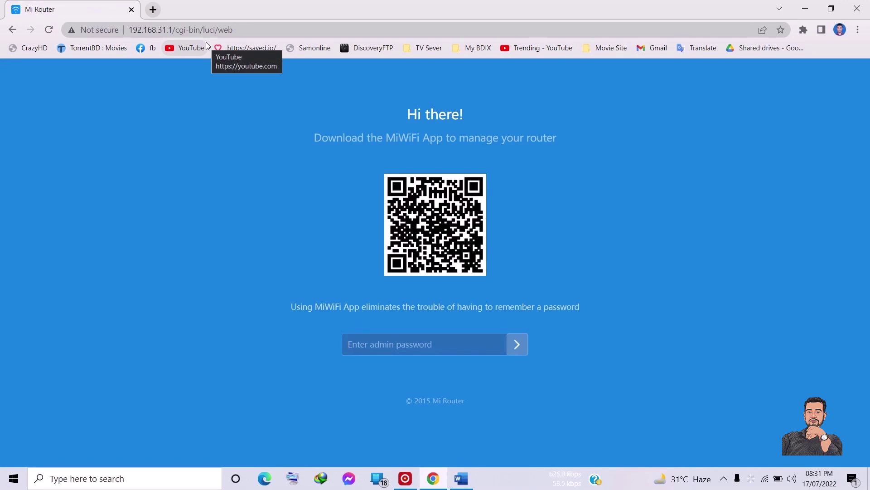
# Log in to the router's management page with the administrator password.
pyautogui.write('••')
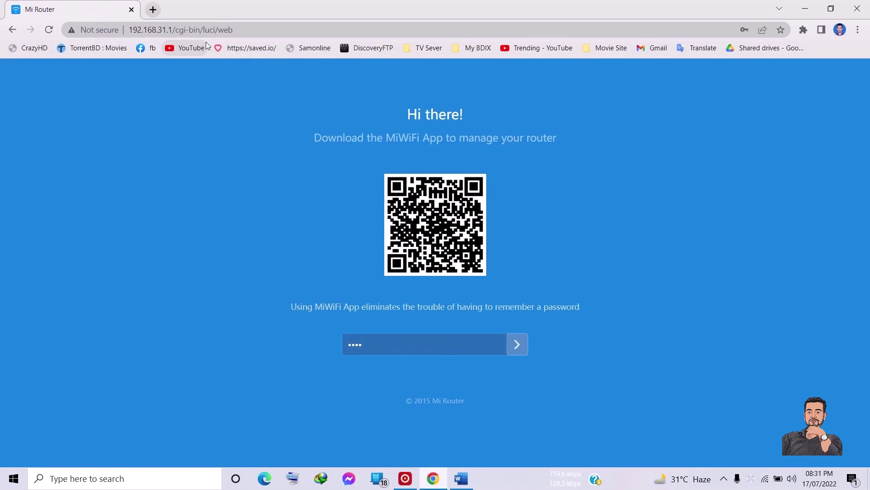
pyautogui.write('••••••')
pyautogui.press('Return')
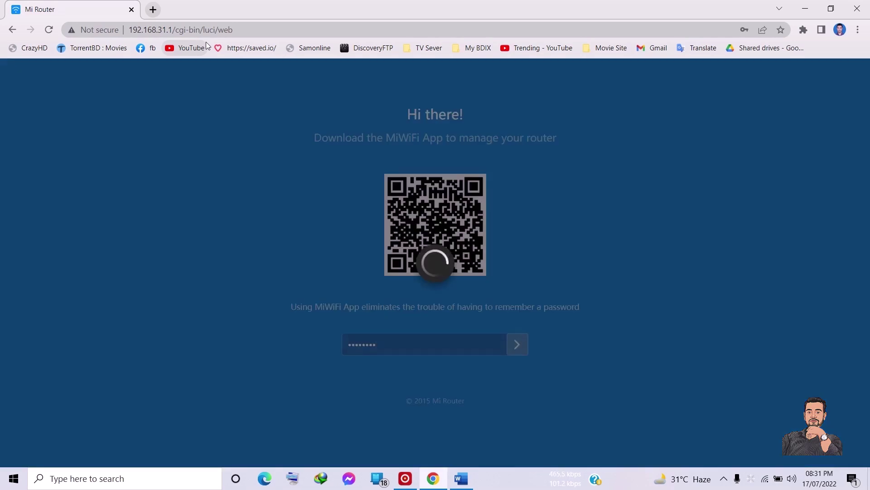
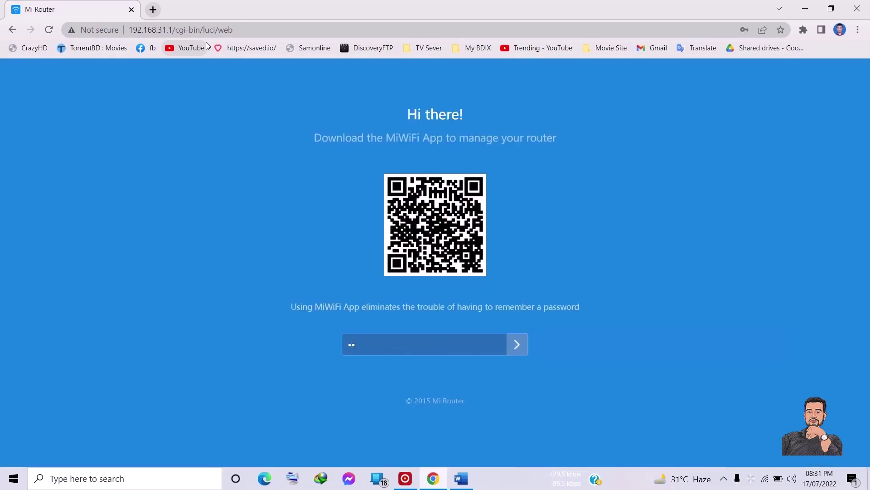
pyautogui.press('Return')
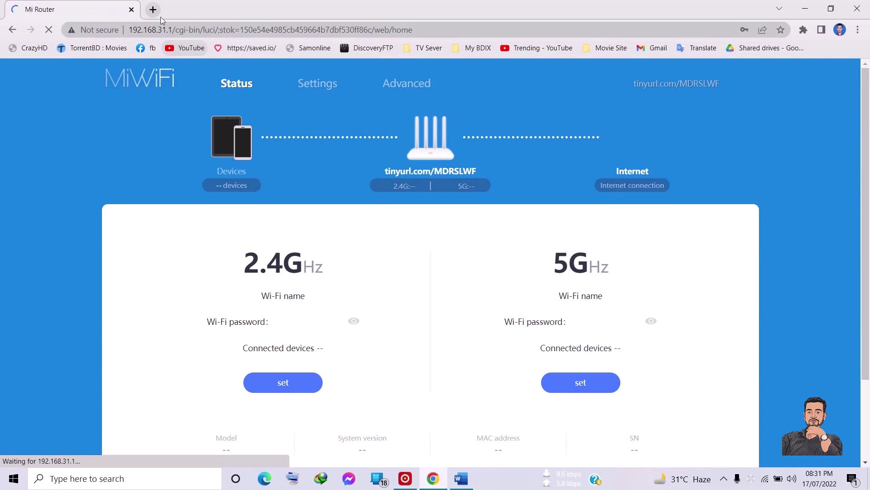
# Examine the router's address and the 2.4 GHz Wi-Fi section on the Status page.
pyautogui.moveTo(129, 30); pyautogui.dragTo(172, 30)
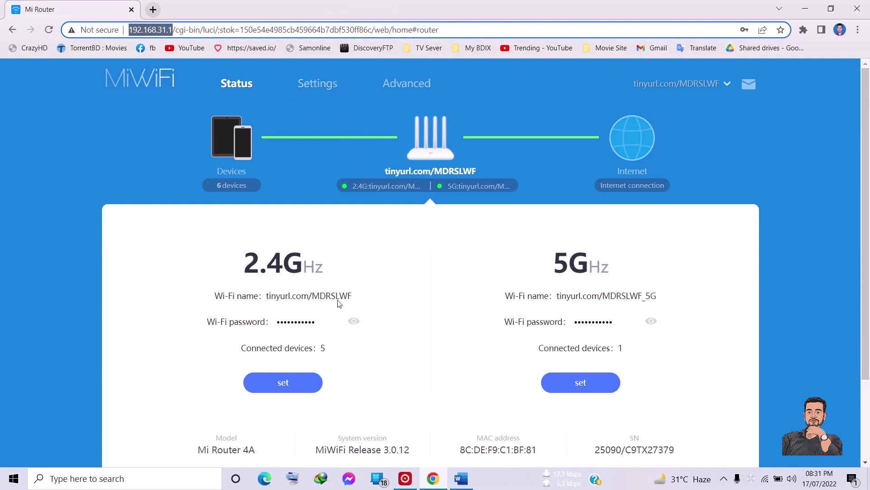
pyautogui.click(425, 284)
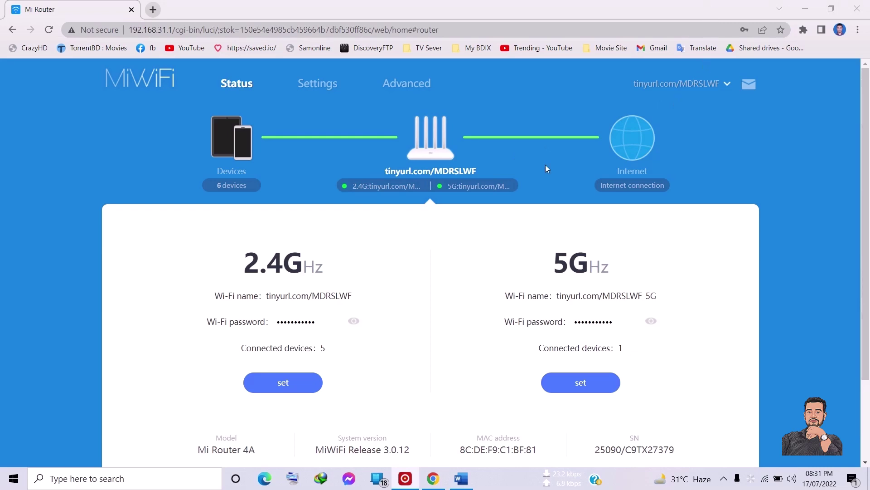
pyautogui.click(244, 267)
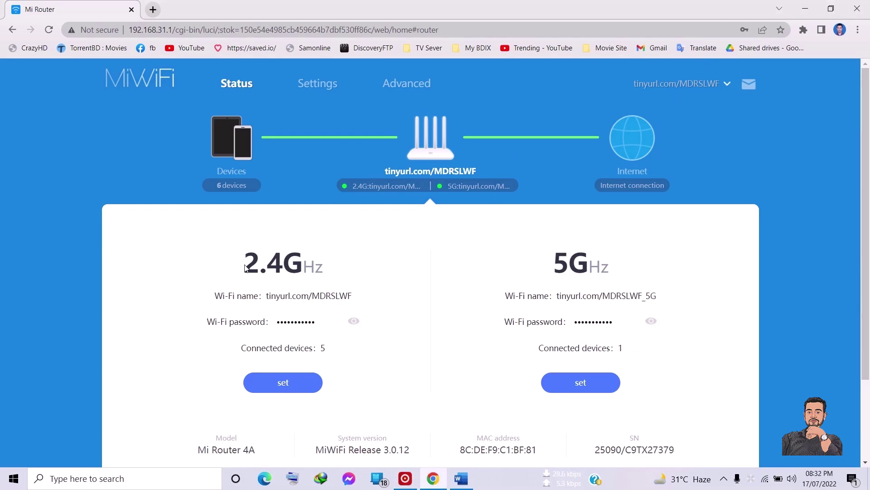
pyautogui.moveTo(245, 268); pyautogui.dragTo(312, 268)
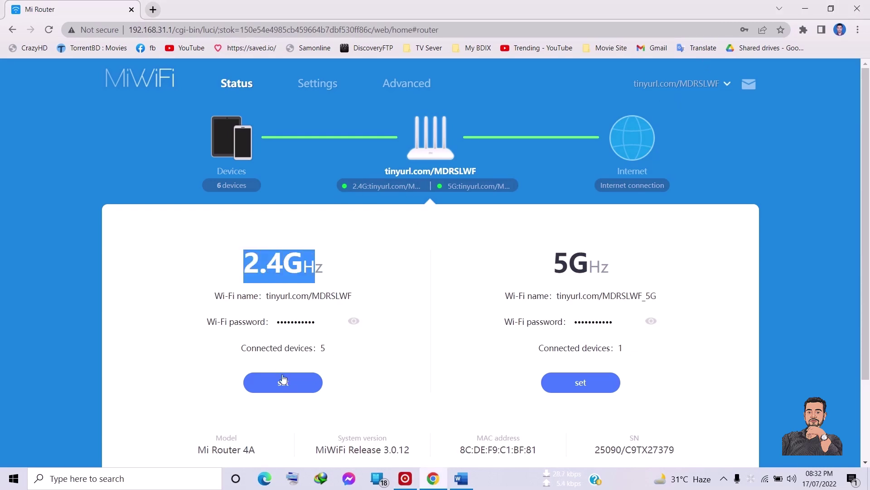
# Examine the connected device counts for the 2.4 GHz and 5 GHz bands and the router details on the Status page.
pyautogui.moveTo(237, 347); pyautogui.dragTo(327, 349)
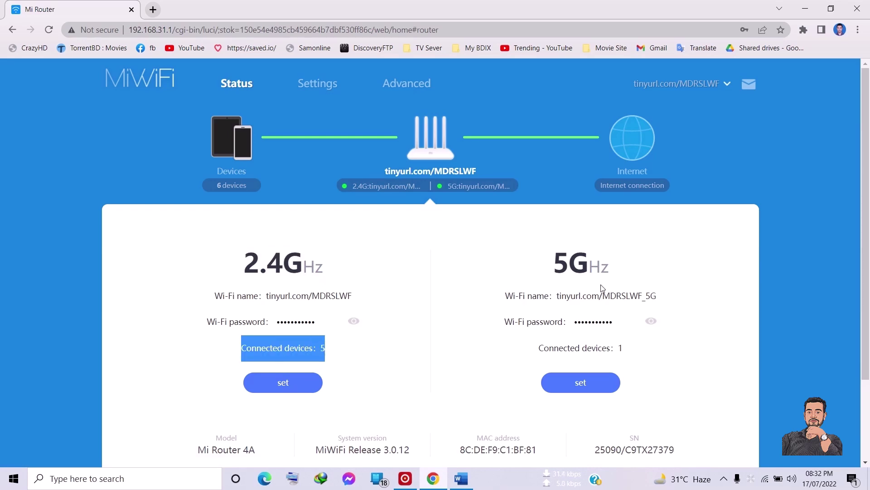
pyautogui.click(540, 253)
pyautogui.moveTo(567, 257); pyautogui.dragTo(619, 265)
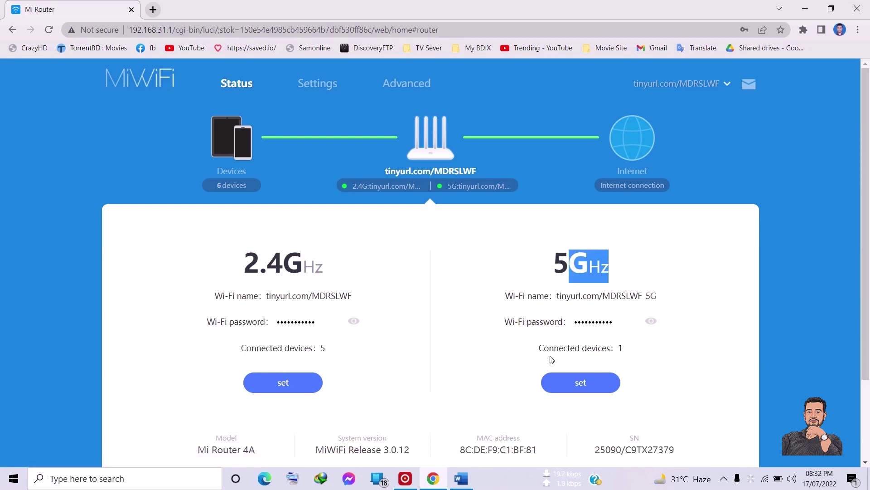
pyautogui.moveTo(539, 349); pyautogui.dragTo(626, 358)
pyautogui.click(437, 300)
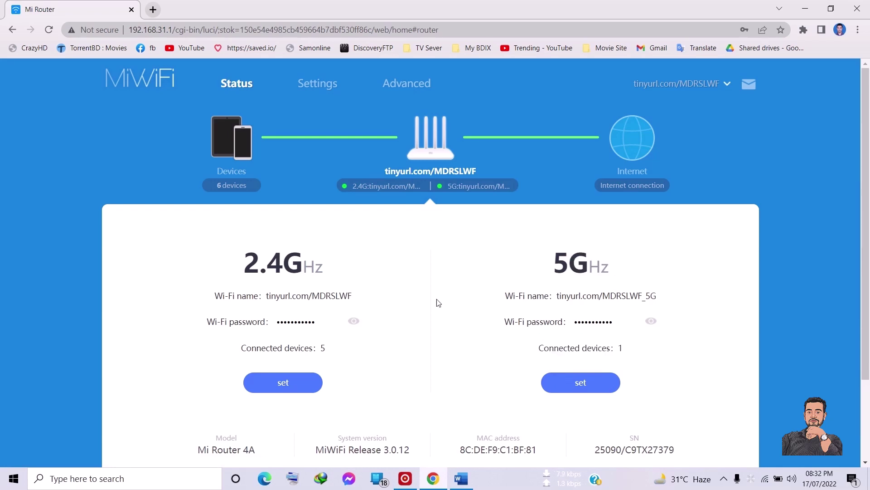
pyautogui.scroll(-2, 509, 120)
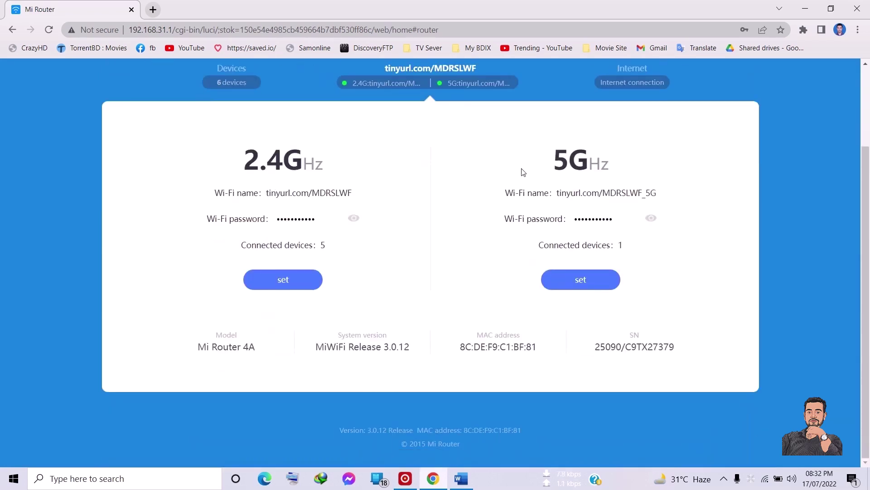
pyautogui.scroll(2, 521, 171)
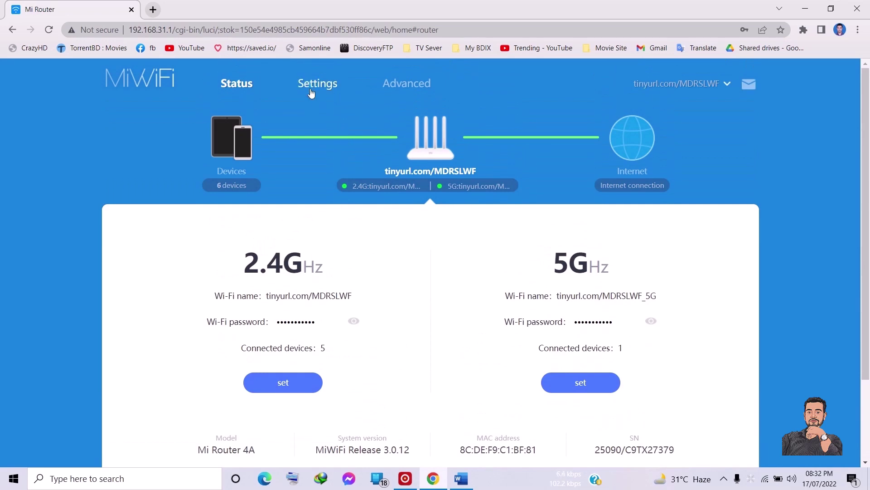
# Open the connected devices list and examine the 2.4G and 5G device names, addresses and internet access.
pyautogui.click(224, 186)
pyautogui.scroll(-3, 225, 186)
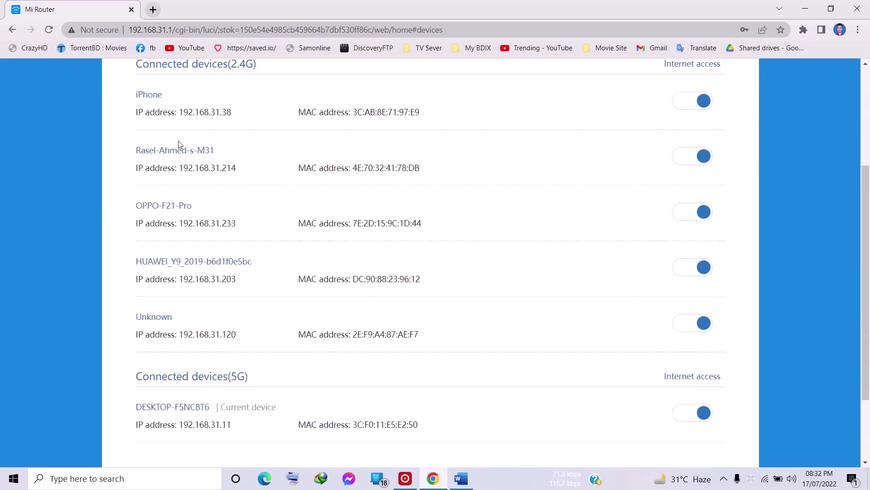
pyautogui.scroll(1, 164, 169)
pyautogui.moveTo(134, 107); pyautogui.dragTo(249, 222)
pyautogui.scroll(-3, 249, 221)
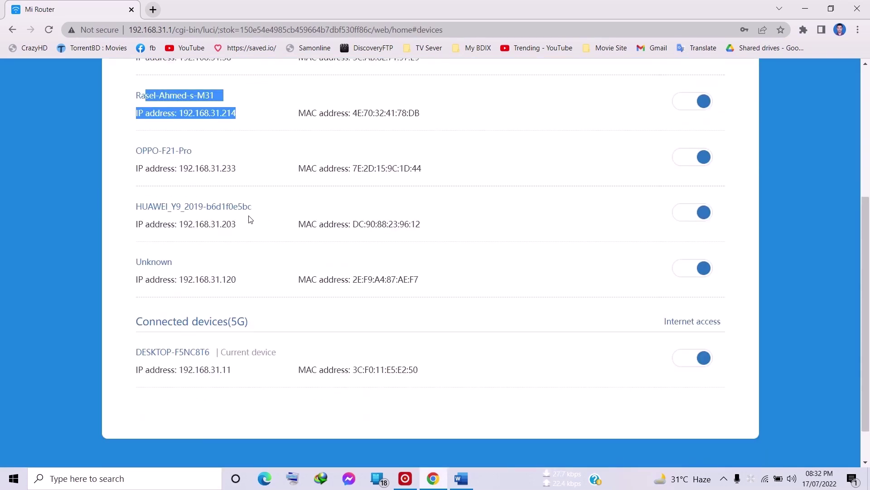
pyautogui.moveTo(161, 156); pyautogui.dragTo(202, 157)
pyautogui.moveTo(154, 204); pyautogui.dragTo(198, 207)
pyautogui.scroll(5, 164, 351)
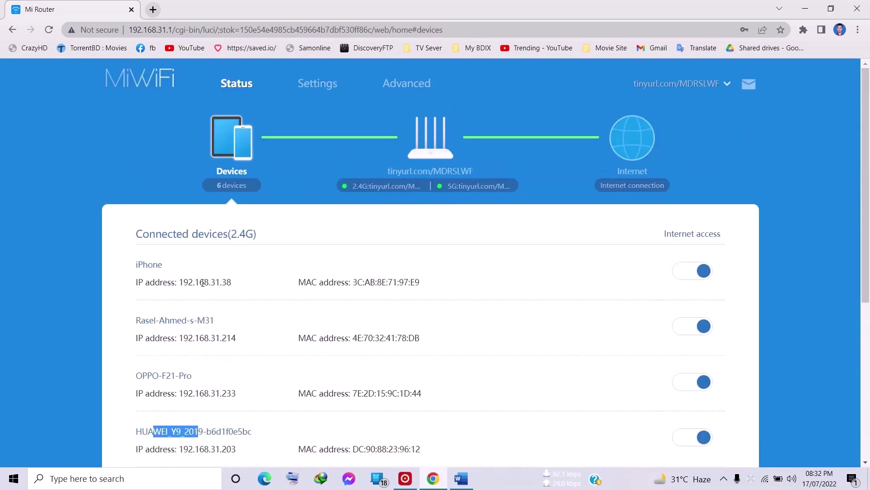
# Open the router's Wi-Fi settings and review the Dual-band, 2.4G and 5G Wi-Fi sections.
pyautogui.click(14, 31)
pyautogui.click(329, 88)
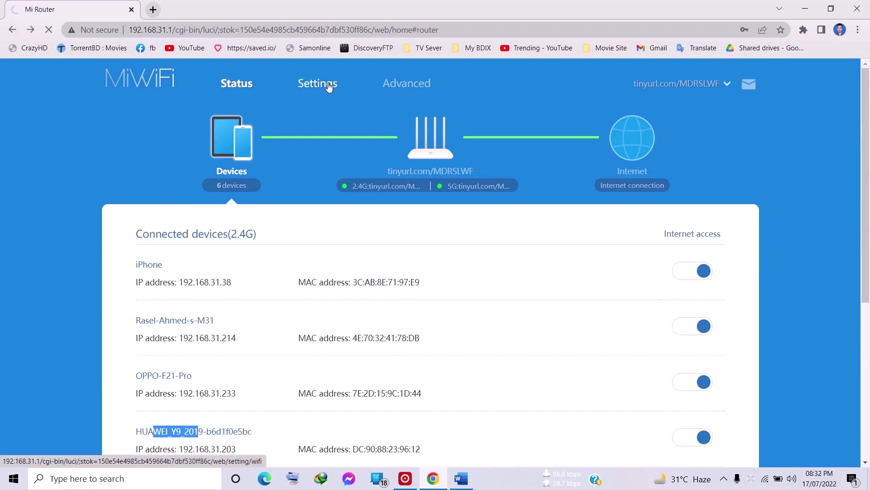
pyautogui.scroll(-2, 322, 189)
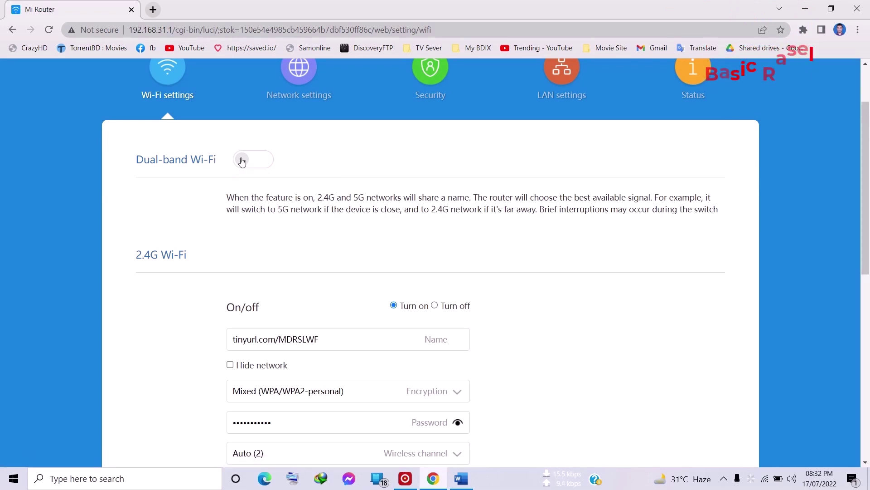
pyautogui.scroll(-1, 190, 206)
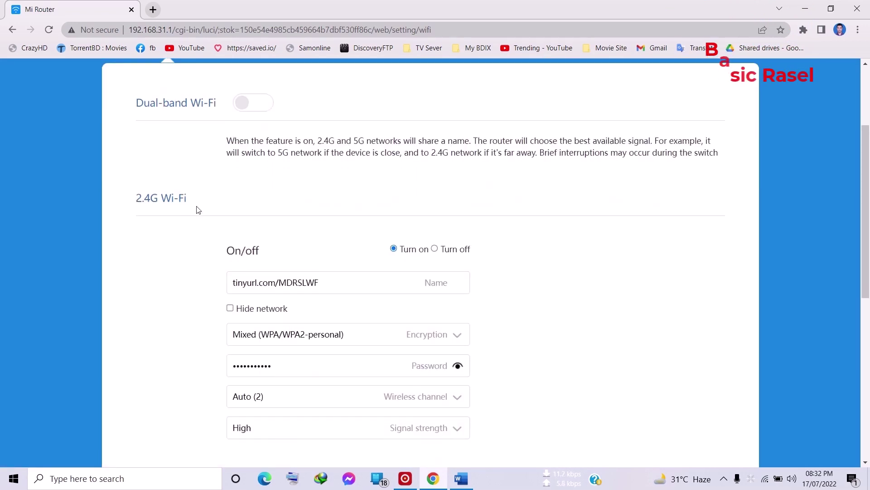
pyautogui.scroll(-4, 189, 202)
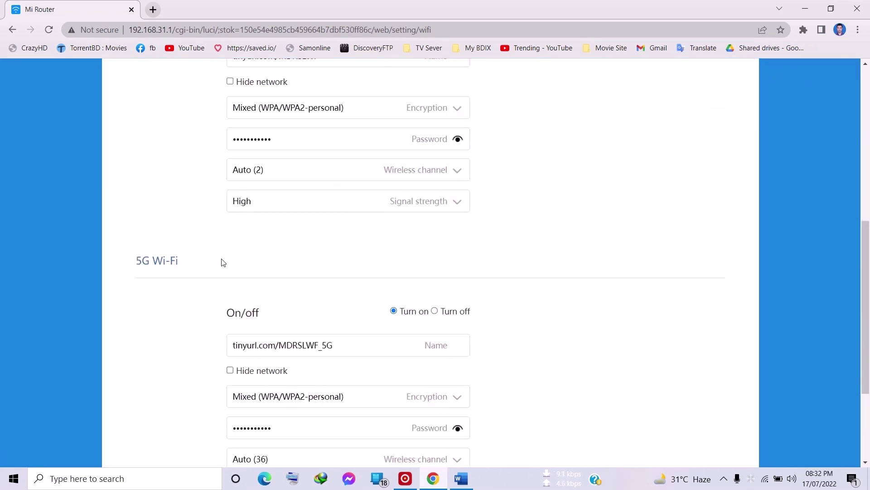
pyautogui.scroll(-3, 223, 261)
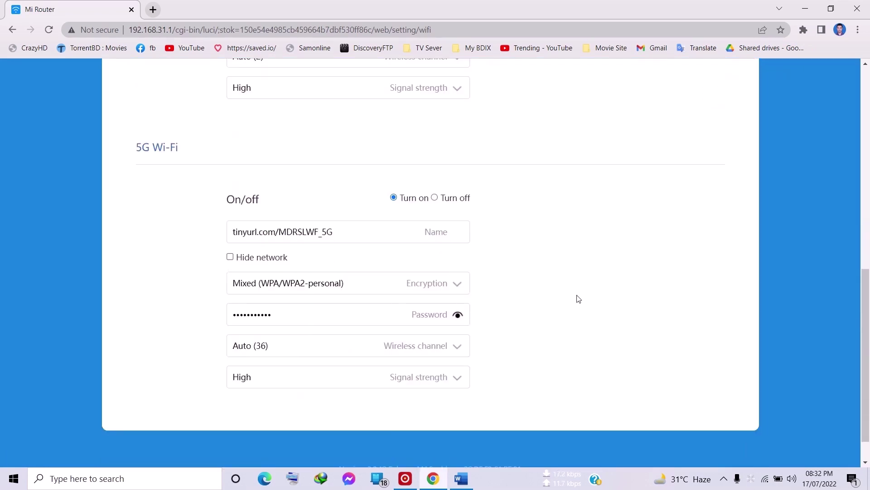
pyautogui.scroll(7, 493, 228)
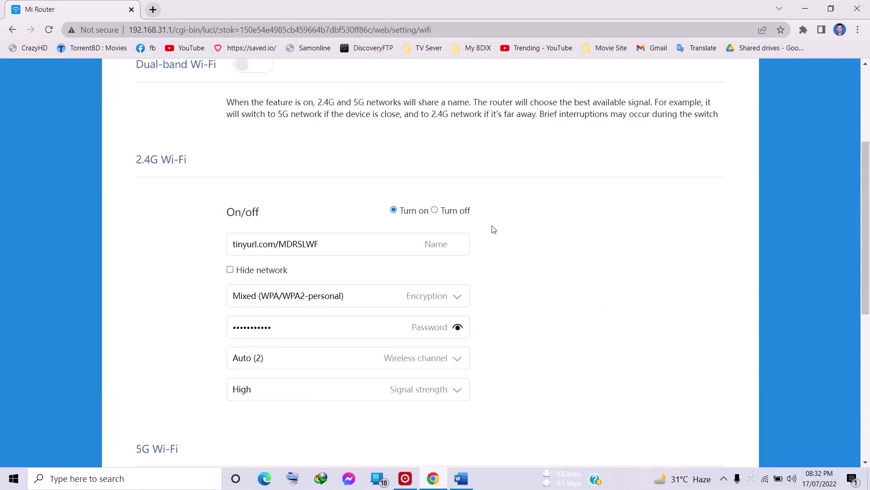
# Check the wireless networks available to the computer and look over the Dual-band and 2.4G Wi-Fi options again.
pyautogui.click(766, 478)
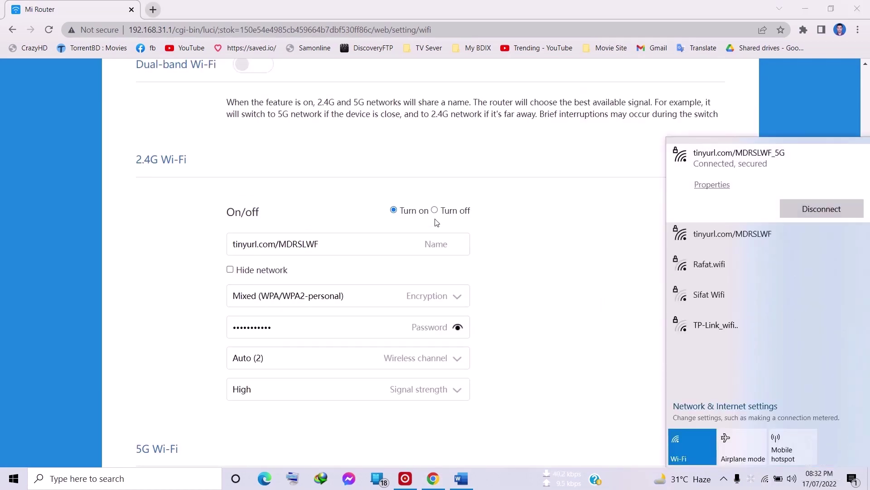
pyautogui.click(455, 241)
pyautogui.scroll(4, 449, 235)
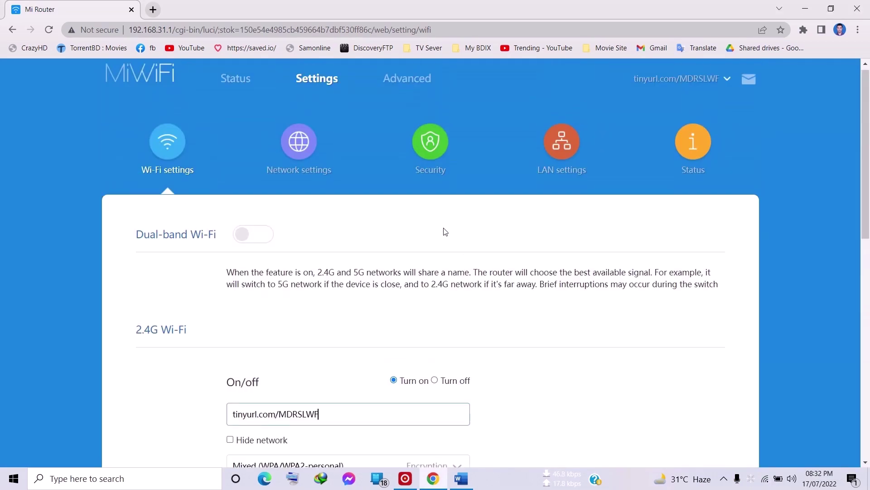
pyautogui.scroll(-2, 295, 195)
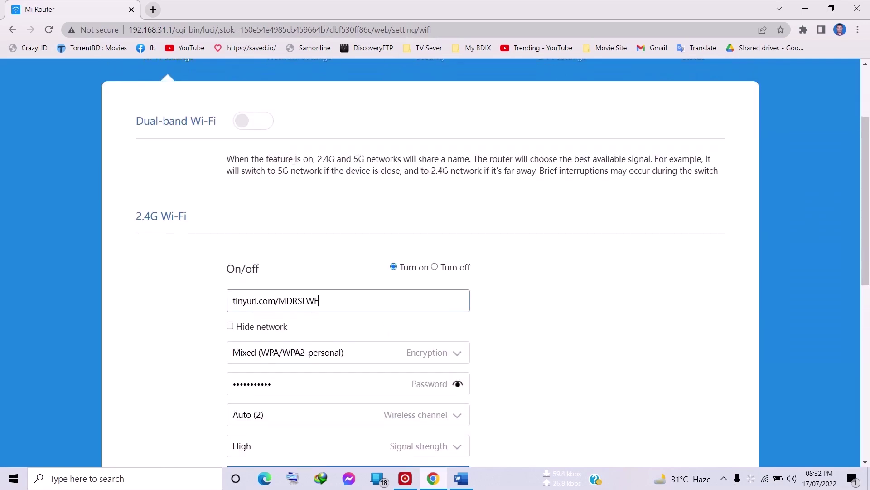
pyautogui.scroll(2, 300, 163)
# Open the Network settings page and review the network info and the PPPoE connection settings.
pyautogui.click(302, 155)
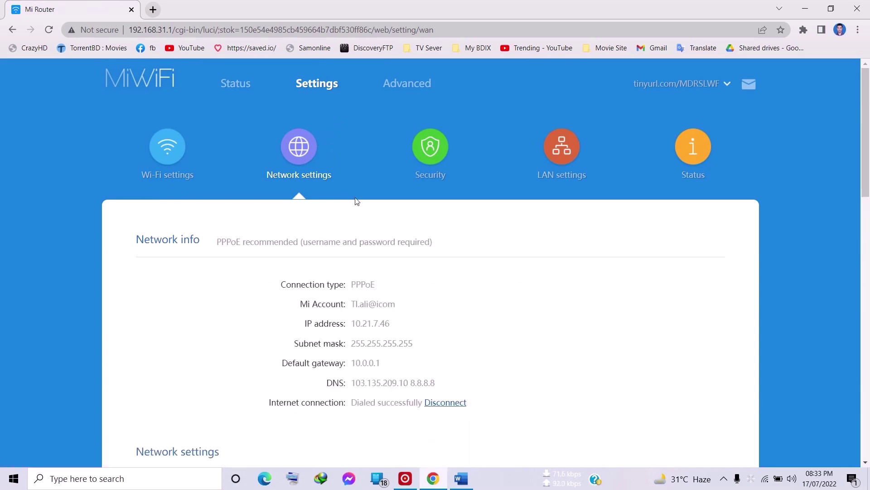
pyautogui.scroll(-5, 356, 202)
pyautogui.scroll(-3, 285, 311)
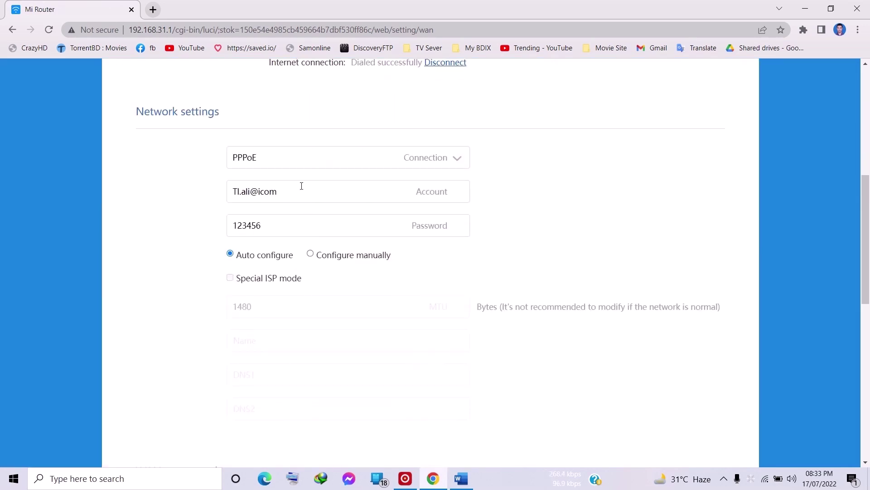
pyautogui.scroll(-3, 297, 190)
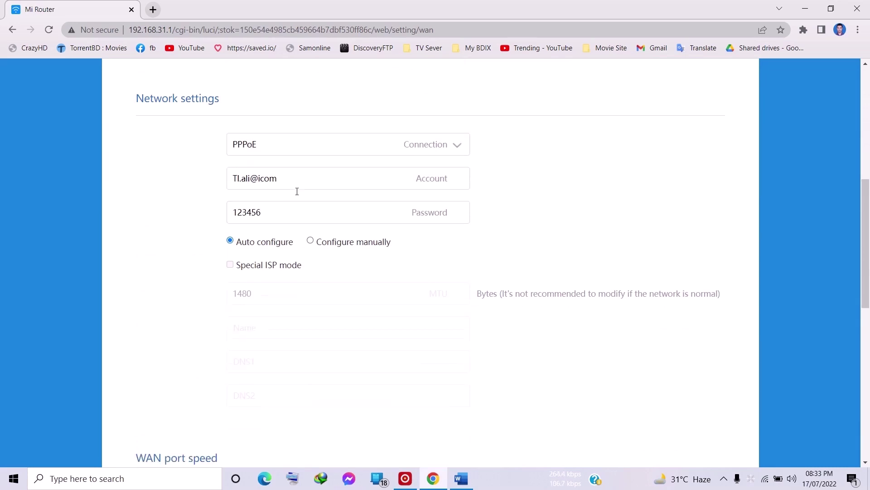
pyautogui.scroll(1, 293, 172)
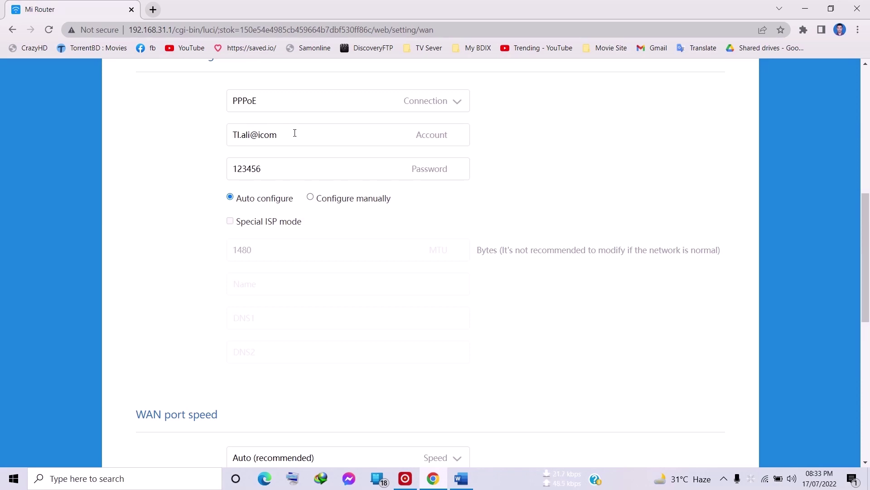
# Examine the PPPoE password and account fields, plus the WAN port speed, MAC address clone and Switch modes sections.
pyautogui.moveTo(287, 168); pyautogui.dragTo(237, 169)
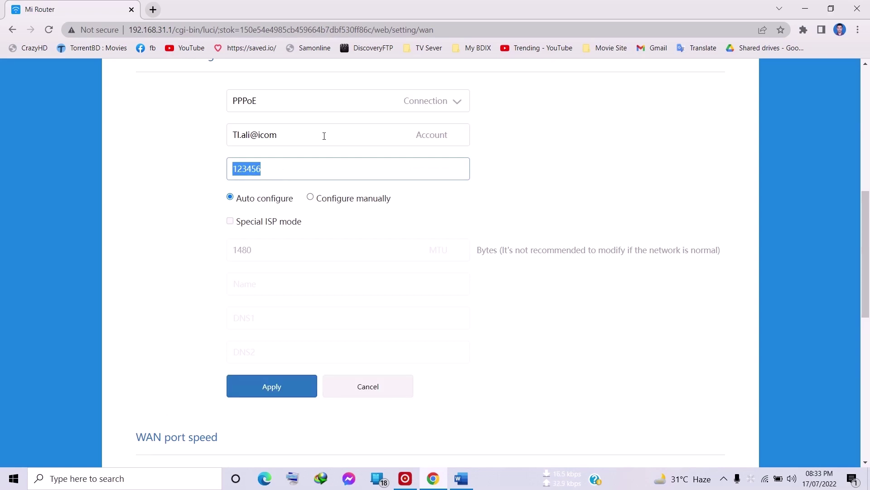
pyautogui.click(300, 138)
pyautogui.moveTo(299, 139); pyautogui.dragTo(217, 147)
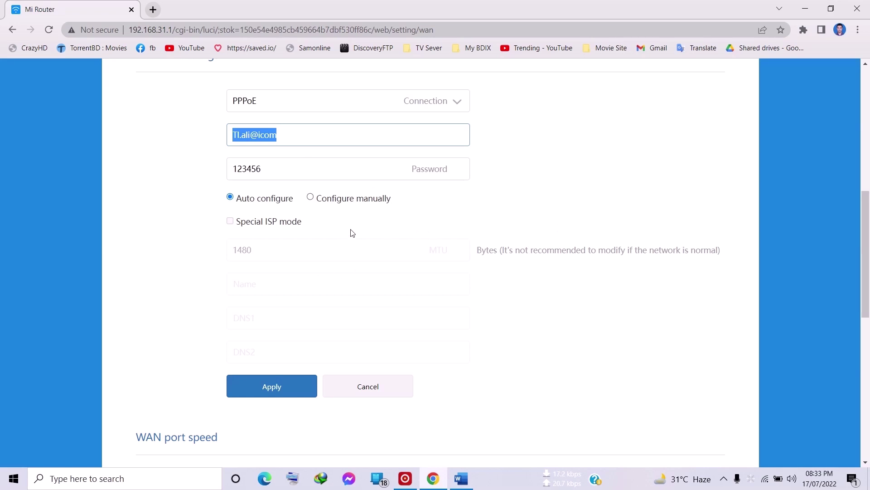
pyautogui.scroll(9, 352, 232)
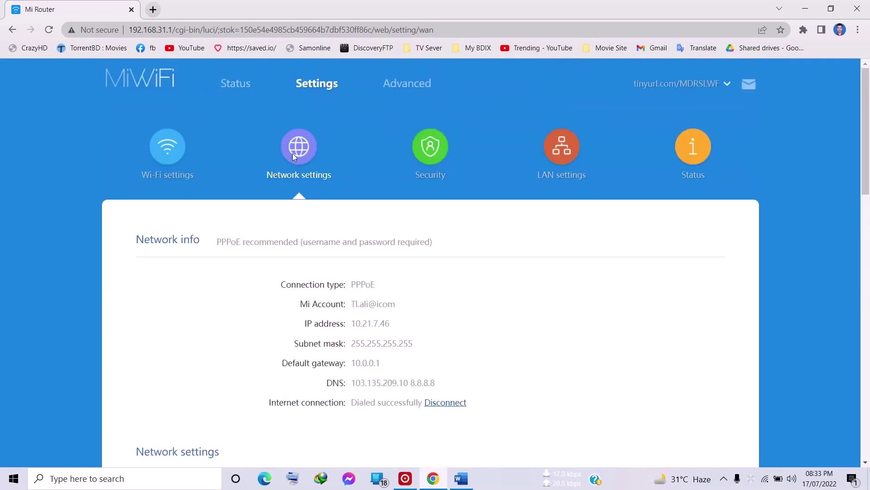
pyautogui.scroll(-15, 436, 173)
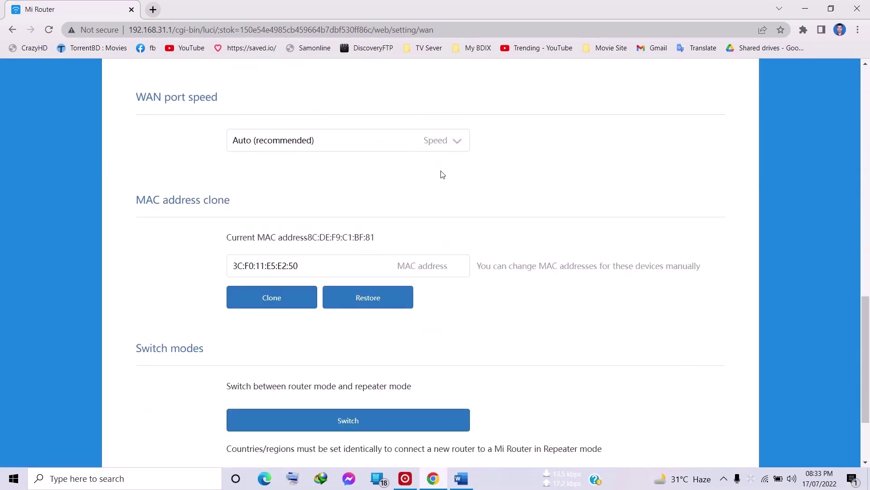
pyautogui.scroll(12, 441, 177)
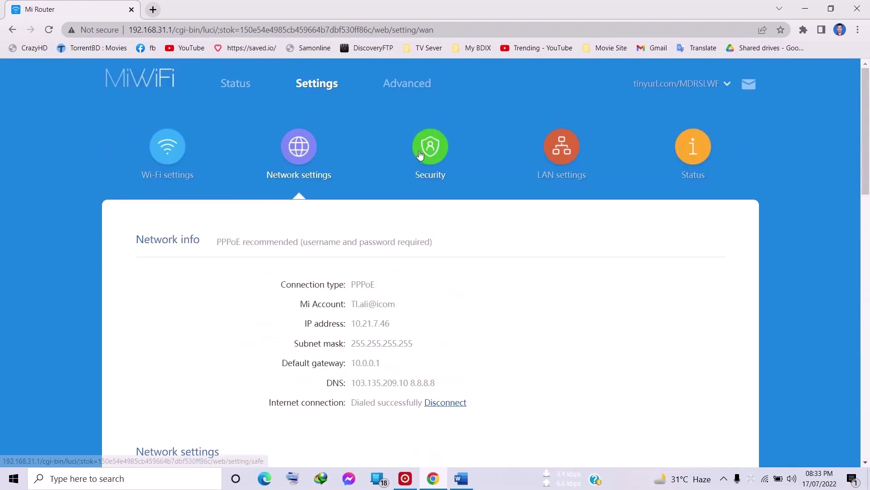
# Open the Security page and look over its wireless access controls and administrator password sections.
pyautogui.click(427, 153)
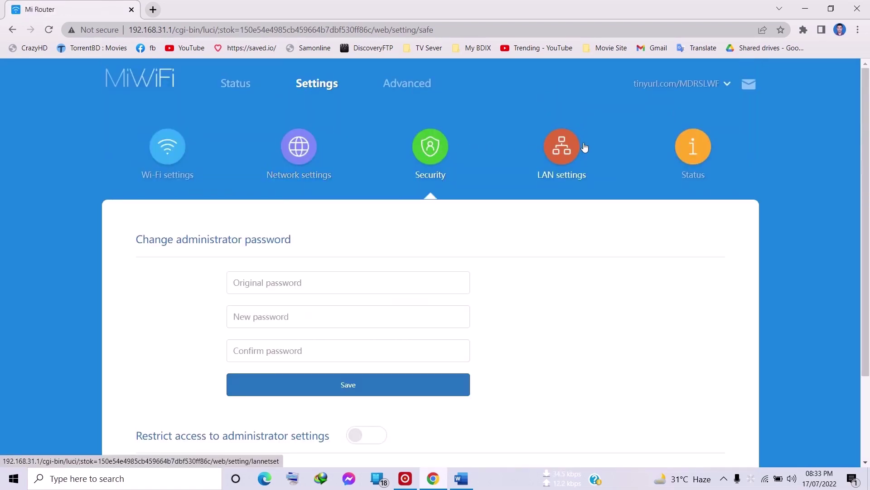
pyautogui.scroll(-3, 570, 176)
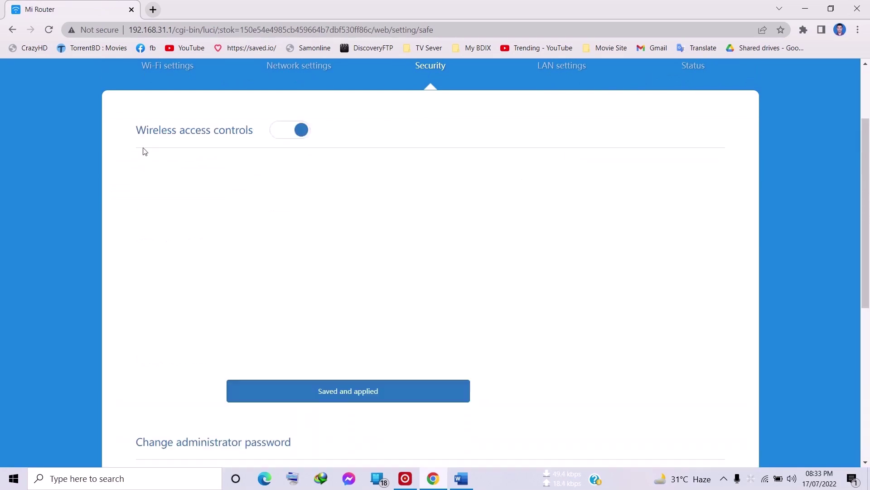
pyautogui.scroll(3, 318, 144)
# Revisit the Network settings and Wi-Fi settings pages to compare their contents.
pyautogui.click(330, 140)
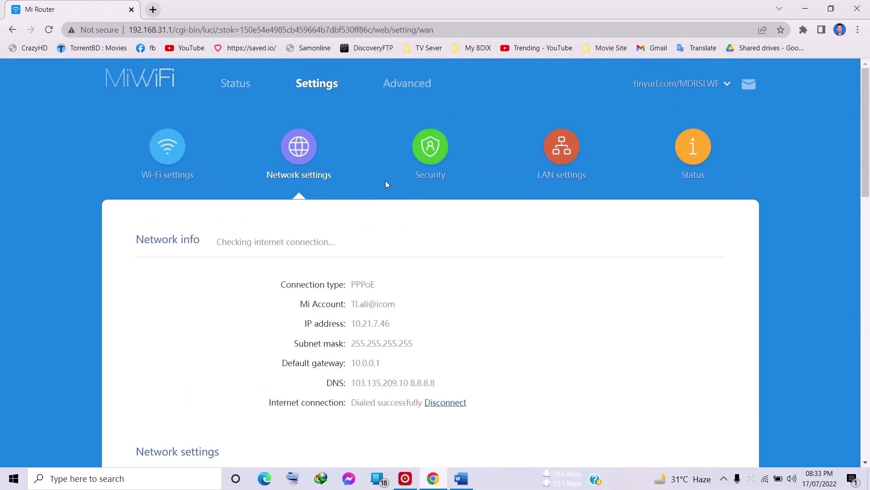
pyautogui.scroll(-5, 385, 181)
pyautogui.scroll(10, 388, 185)
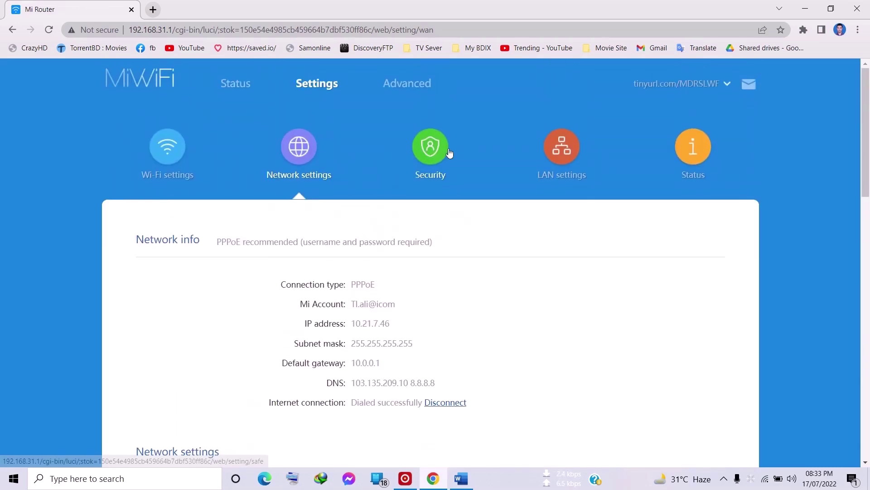
pyautogui.click(193, 159)
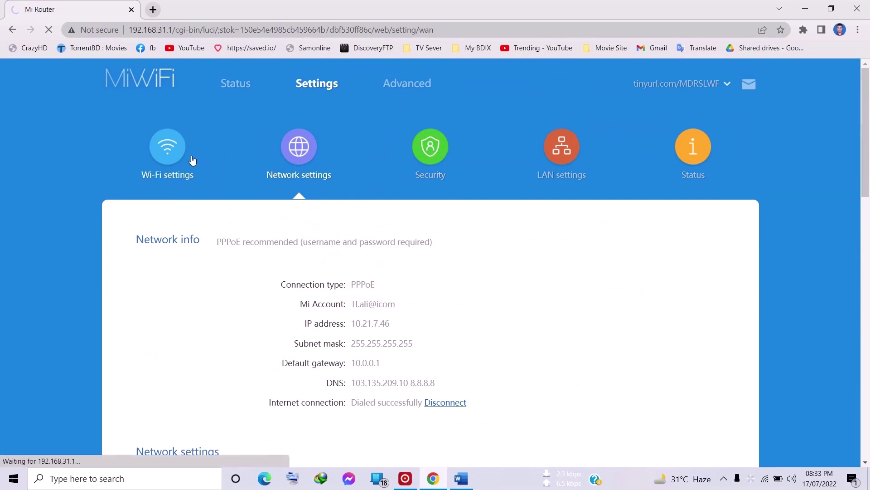
pyautogui.scroll(-1, 290, 159)
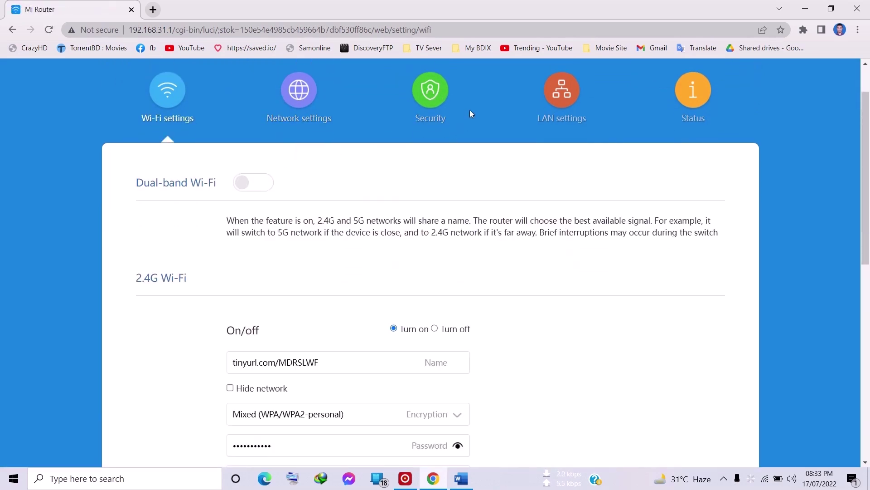
pyautogui.click(299, 93)
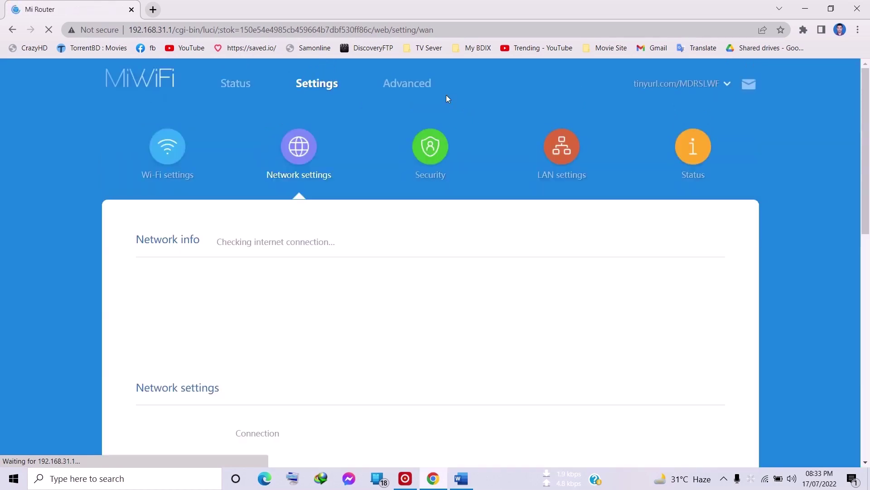
# Open the Security page and examine the administrator password change form, administrator access restriction and wireless blocklist controls.
pyautogui.click(437, 161)
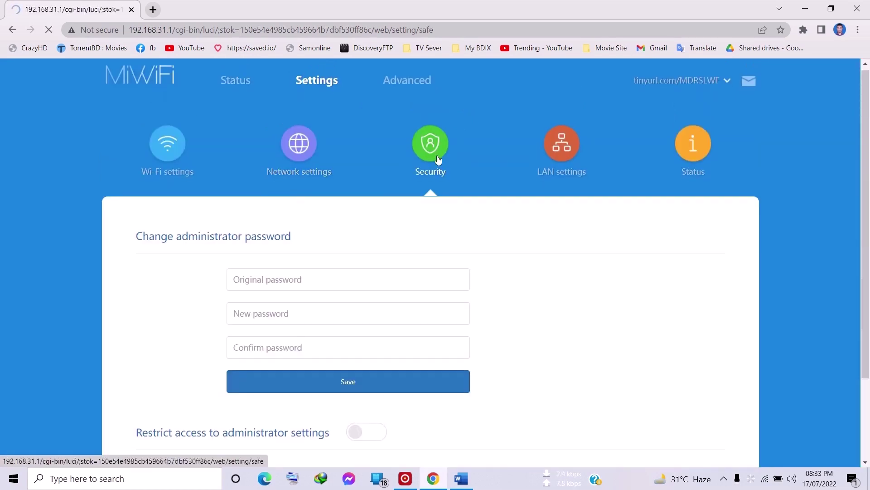
pyautogui.scroll(-2, 437, 159)
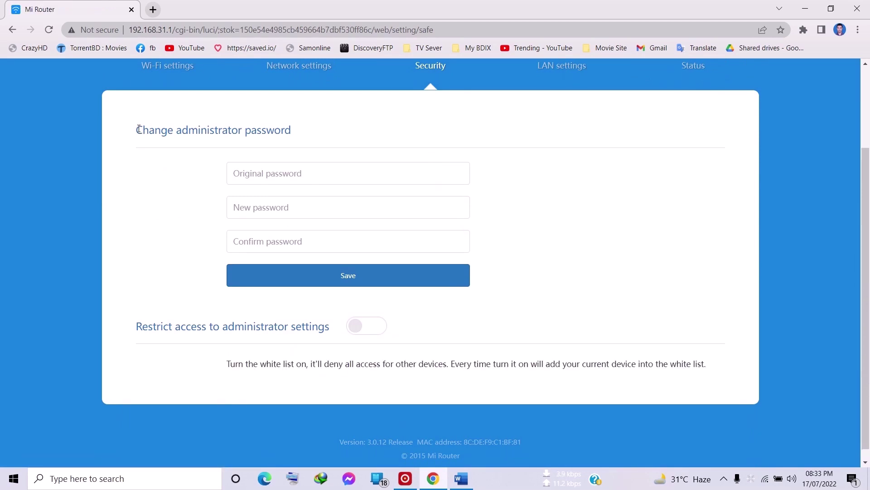
pyautogui.moveTo(138, 130); pyautogui.dragTo(250, 131)
pyautogui.click(154, 140)
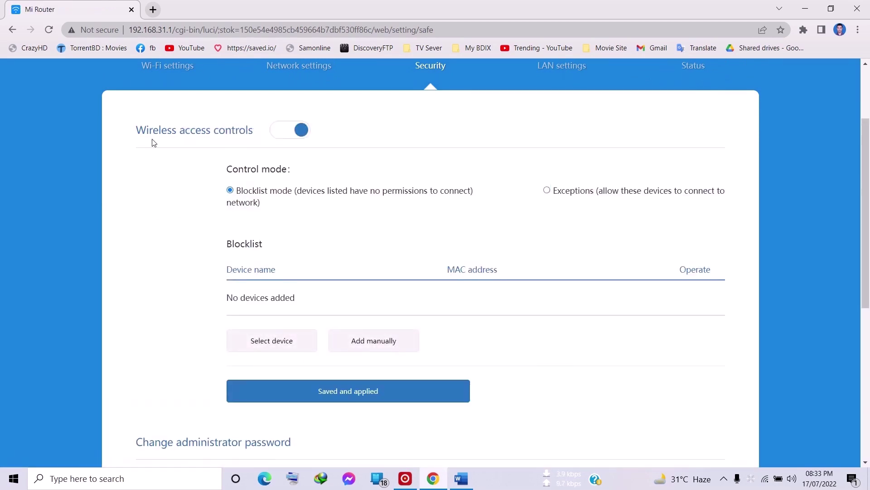
pyautogui.scroll(-3, 176, 155)
pyautogui.scroll(-2, 175, 155)
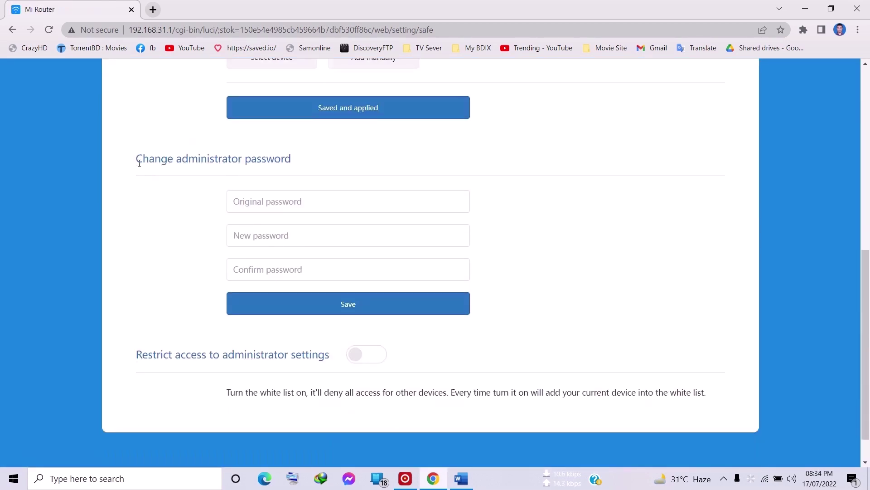
pyautogui.moveTo(137, 161)
pyautogui.mouseDown()
pyautogui.moveTo(295, 163)
pyautogui.moveTo(128, 165)
pyautogui.mouseUp()
pyautogui.click(295, 163)
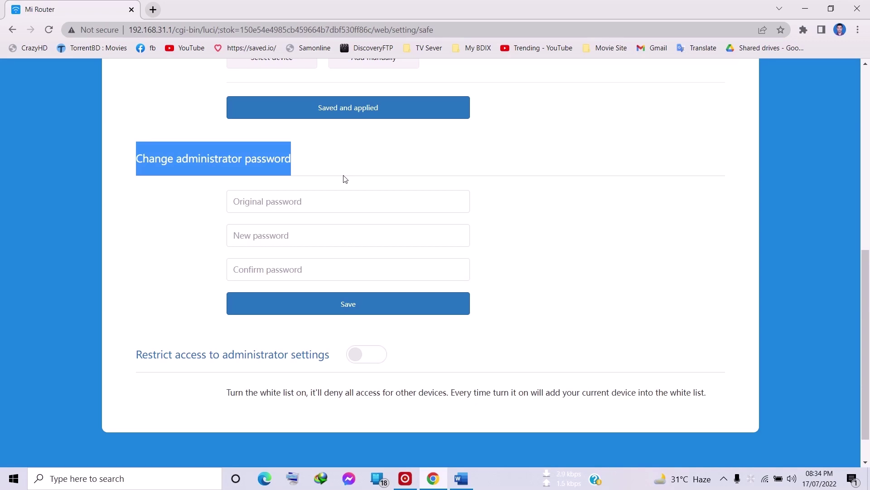
pyautogui.scroll(1, 344, 178)
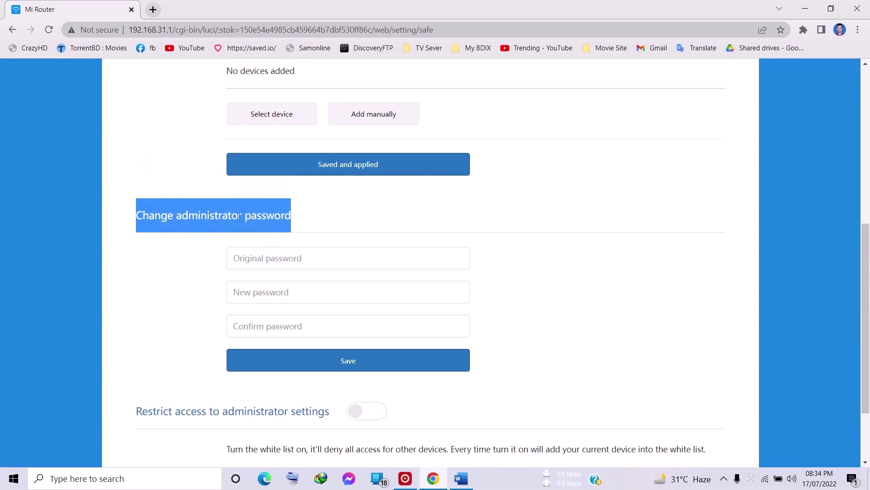
pyautogui.scroll(3, 264, 216)
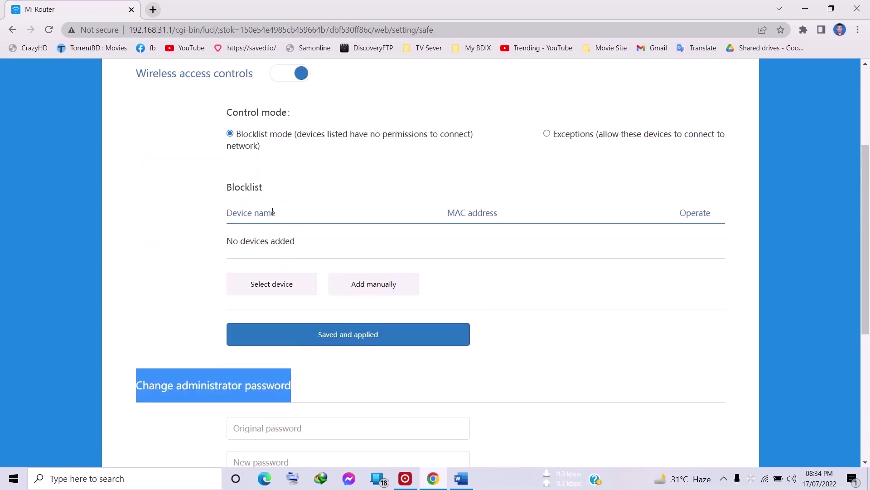
pyautogui.scroll(3, 276, 209)
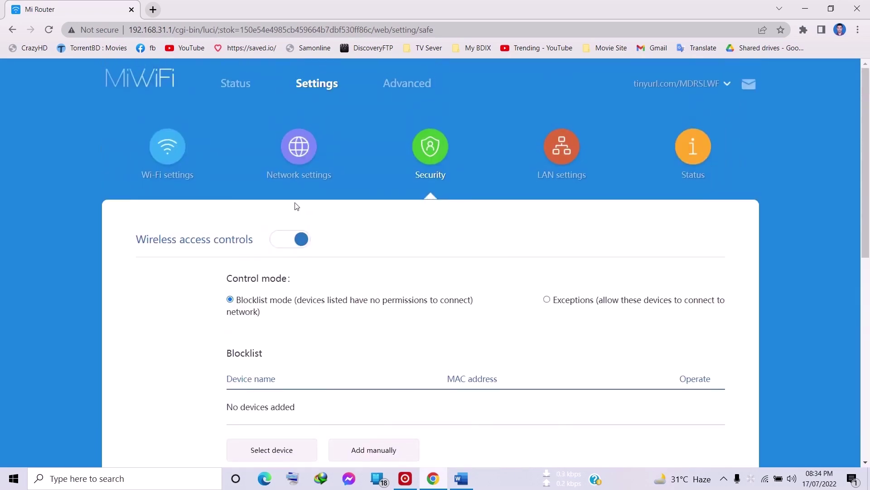
# Open the LAN settings page and review the DHCP server address range, lease time and LAN IP address.
pyautogui.click(566, 156)
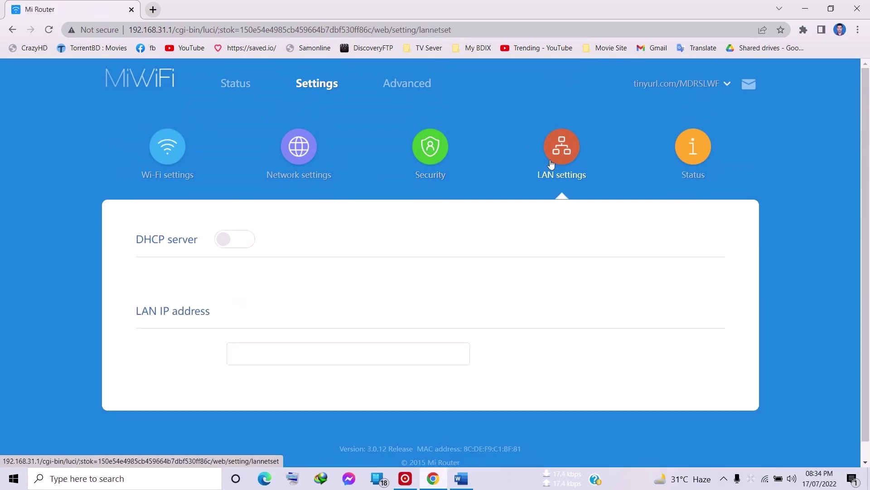
pyautogui.scroll(-3, 423, 299)
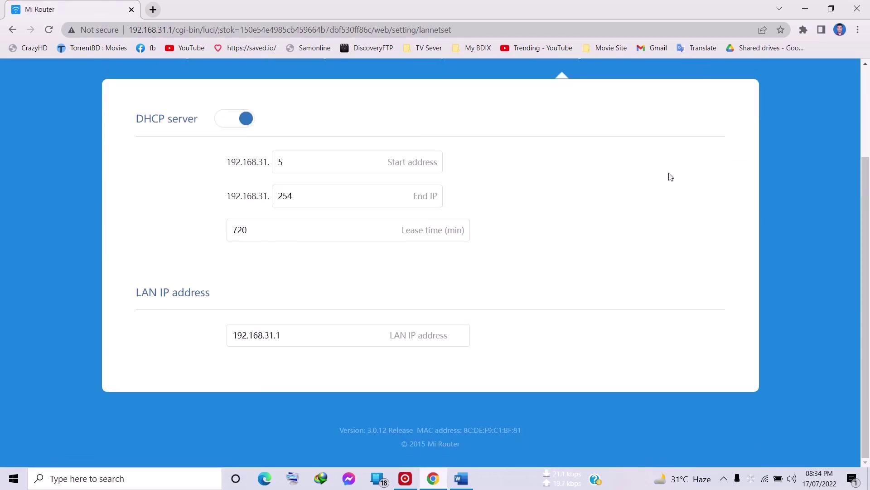
pyautogui.scroll(3, 668, 175)
# Open the Status settings page and examine the firmware version, router log, factory data reset and backup sections.
pyautogui.click(682, 156)
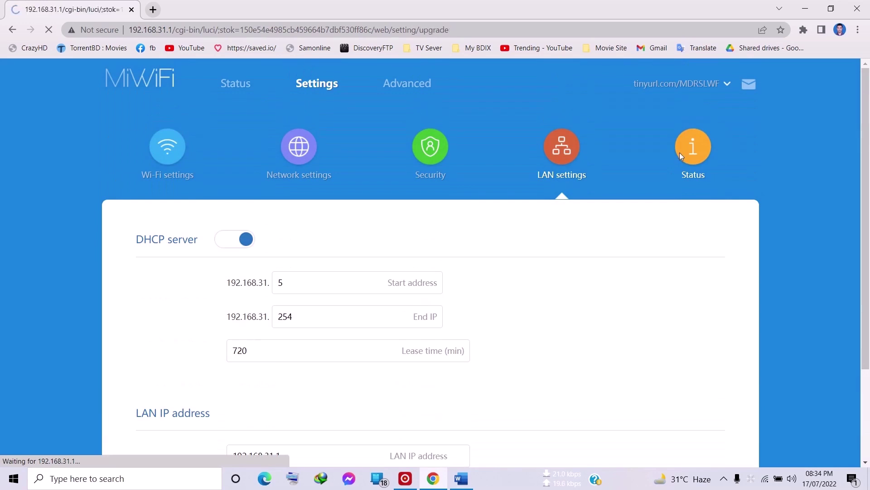
pyautogui.scroll(-2, 528, 202)
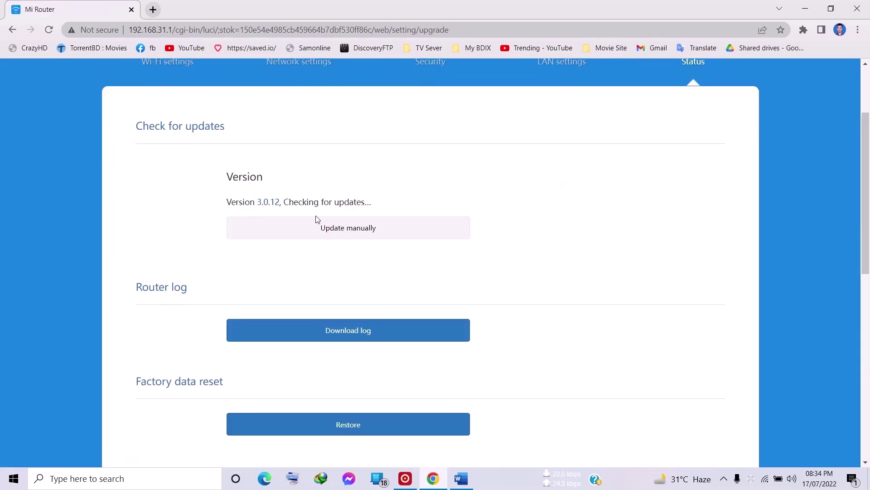
pyautogui.moveTo(235, 130); pyautogui.dragTo(133, 120)
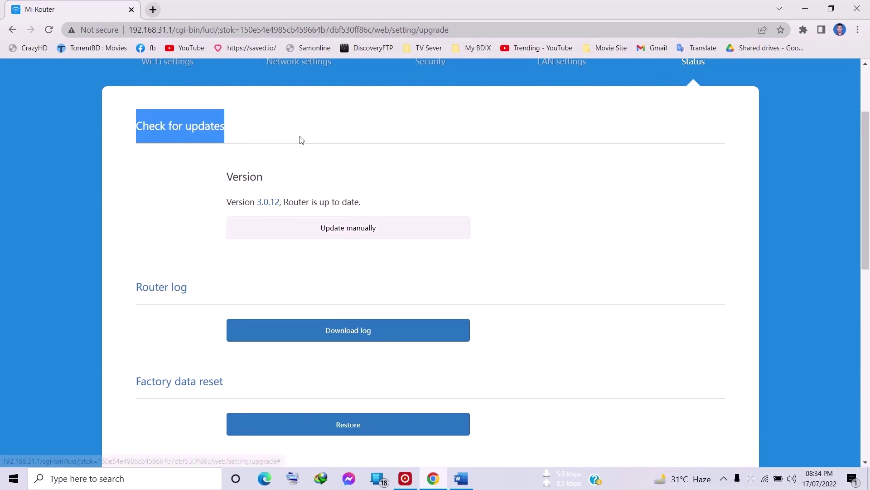
pyautogui.moveTo(388, 205); pyautogui.dragTo(184, 163)
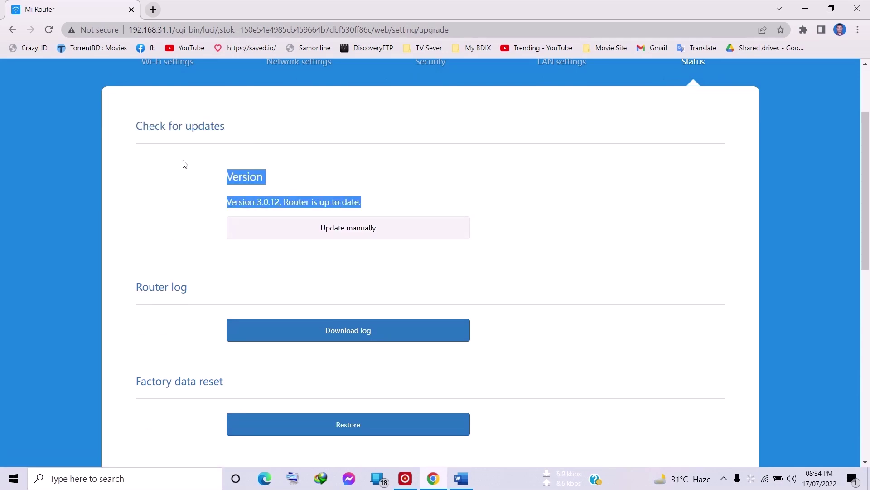
pyautogui.scroll(-3, 559, 226)
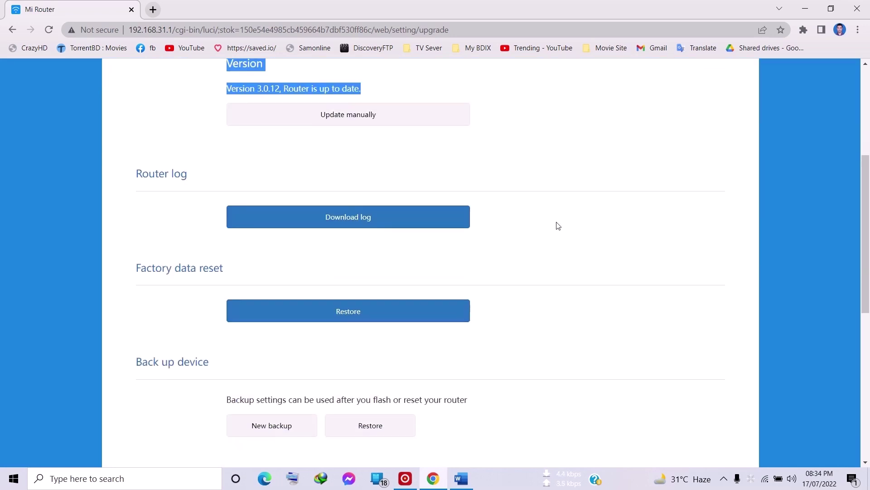
pyautogui.click(559, 226)
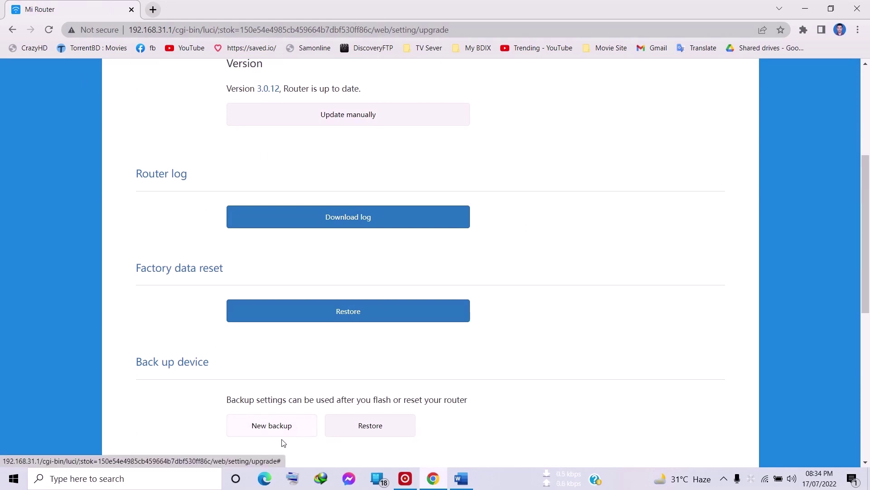
# Try to back up the router settings with all available items included, and cancel the backup file download.
pyautogui.click(277, 426)
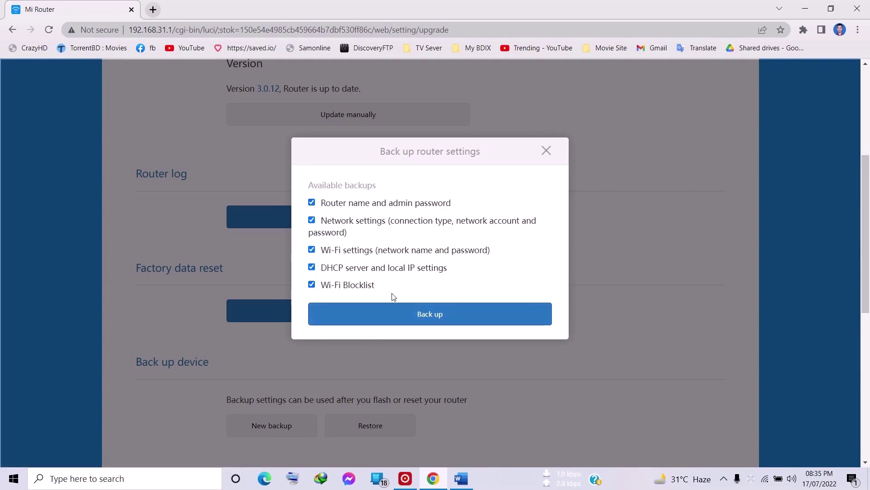
pyautogui.click(425, 319)
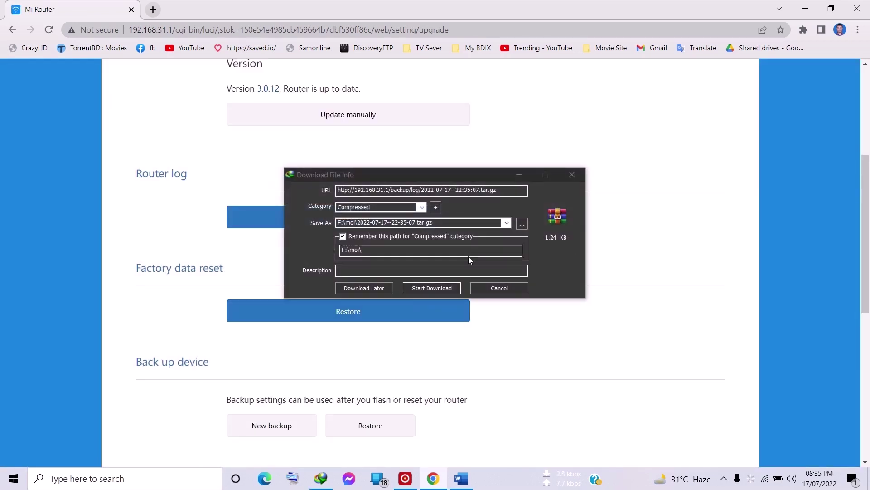
pyautogui.click(516, 288)
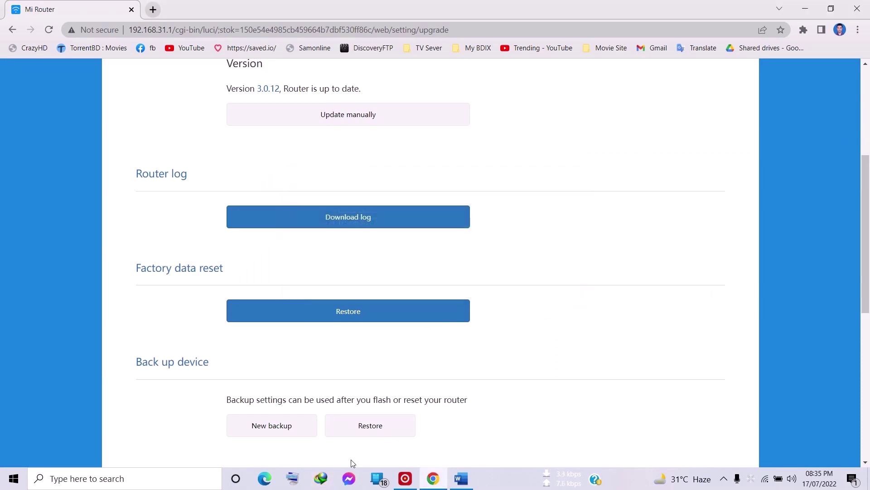
# Look over the device restore option and the System language and Region and time sections of the Status settings.
pyautogui.scroll(-4, 371, 417)
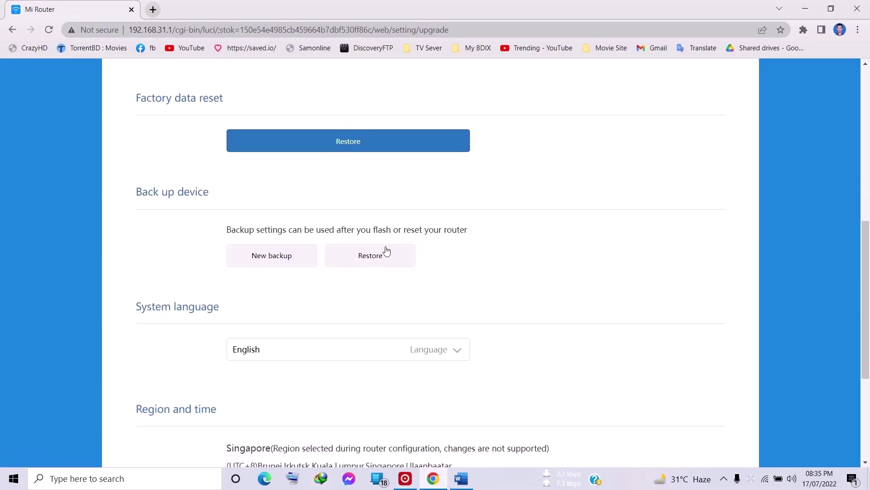
pyautogui.scroll(-2, 383, 251)
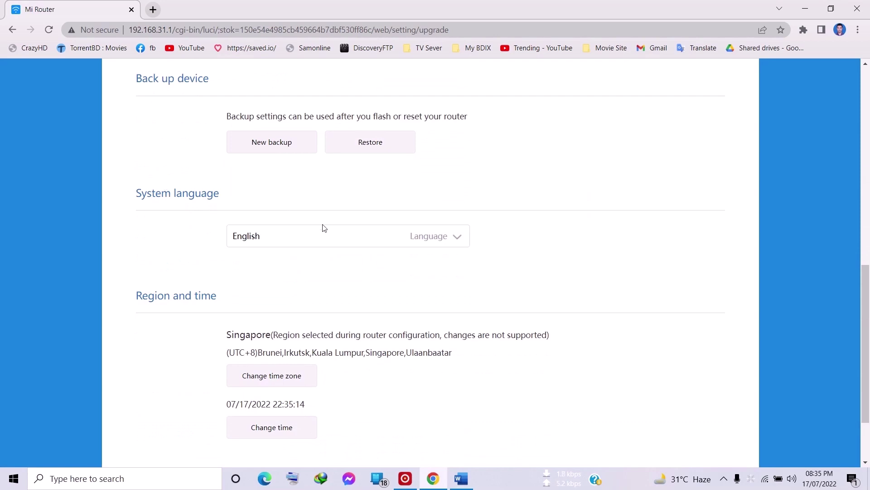
pyautogui.scroll(-3, 336, 241)
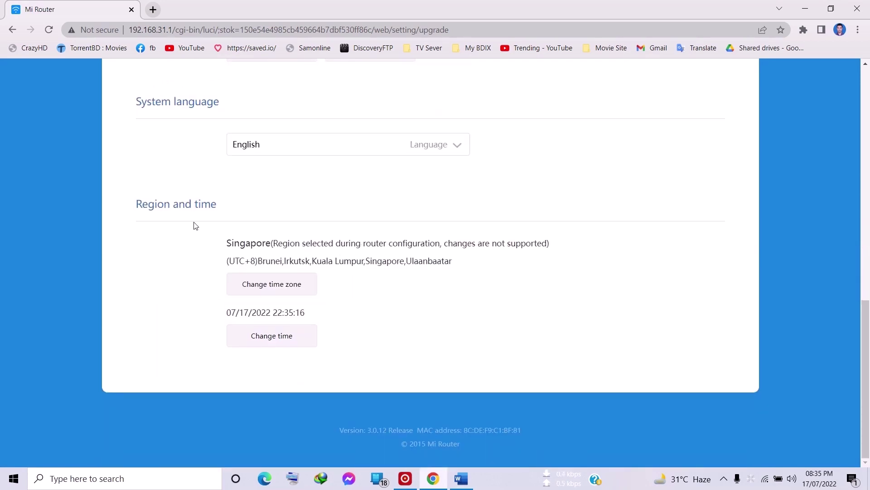
pyautogui.scroll(10, 453, 290)
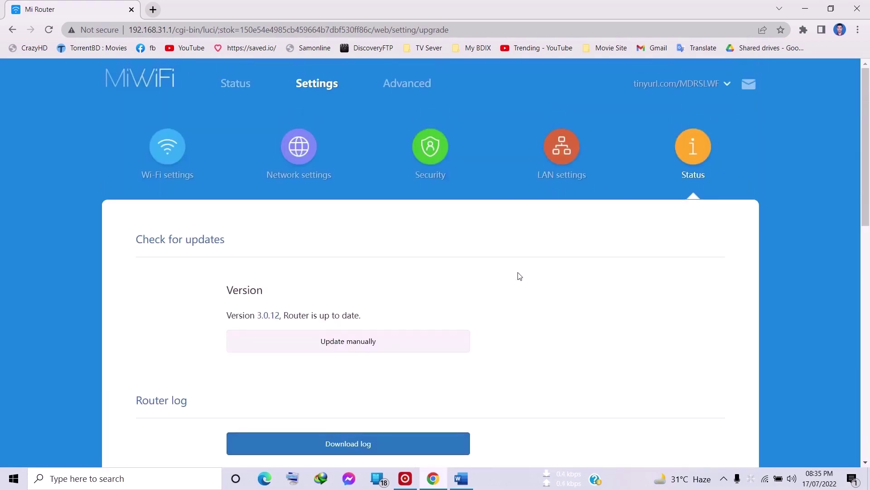
# Open the Advanced section and review the QoS maximum speed setting and Smart QoS bandwidth allocation.
pyautogui.click(404, 85)
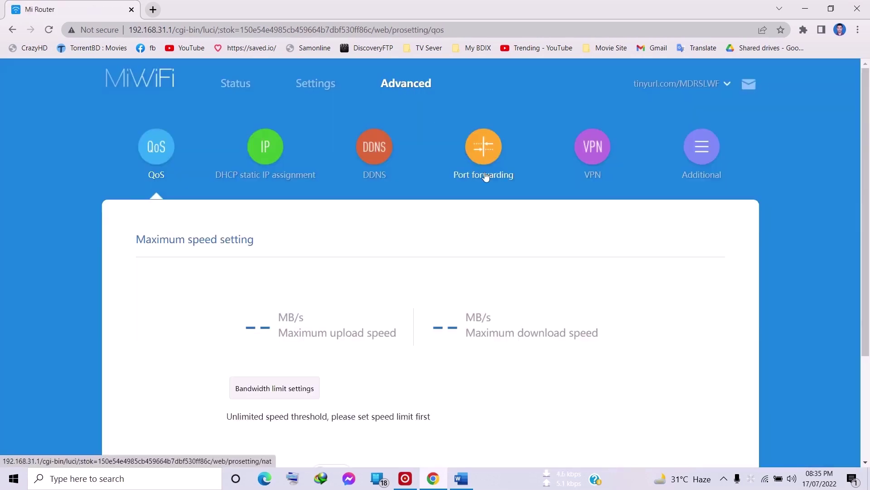
pyautogui.scroll(-3, 514, 194)
pyautogui.scroll(1, 523, 211)
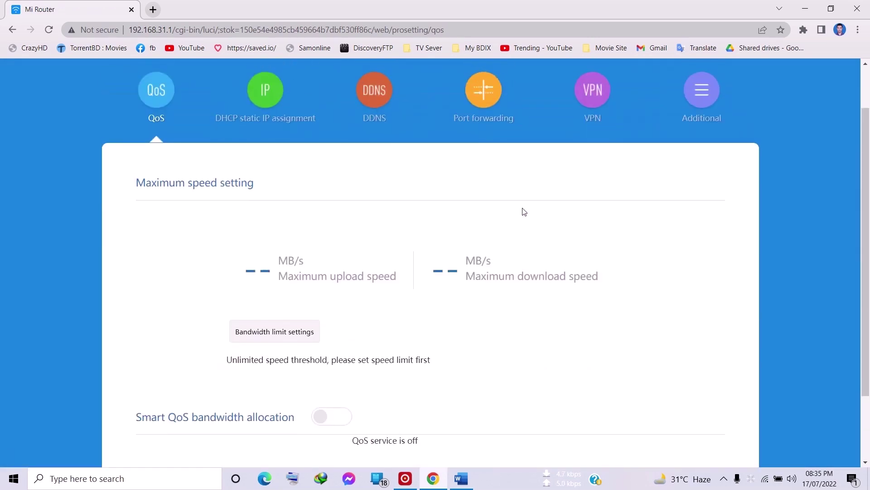
pyautogui.scroll(1, 528, 202)
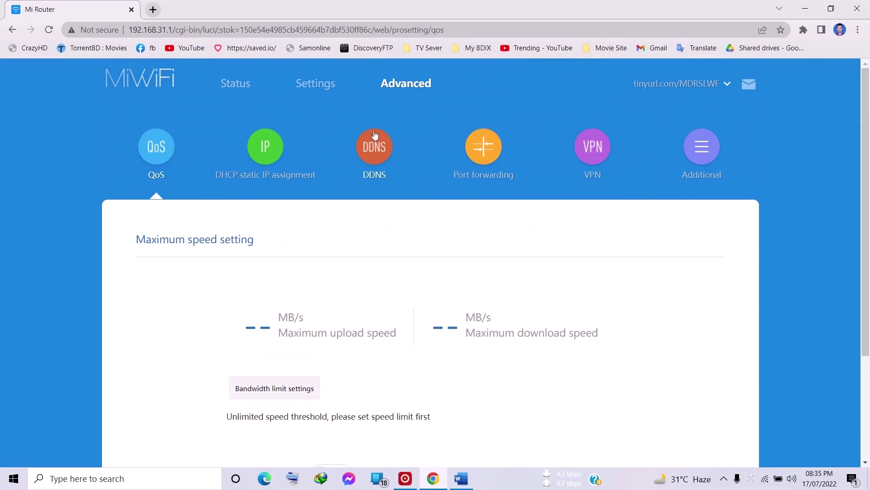
# Return to the Wi-Fi settings page and check the router's 2.4G and 5G networks in the Windows wireless network list.
pyautogui.click(311, 85)
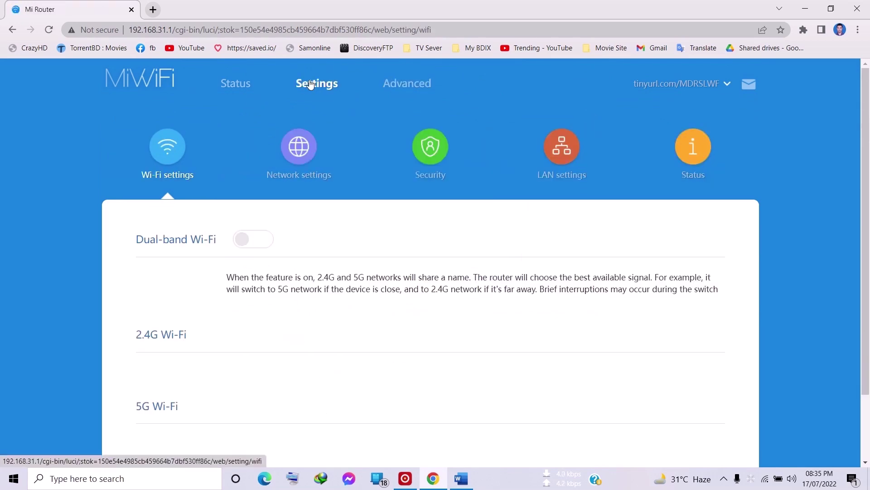
pyautogui.click(766, 484)
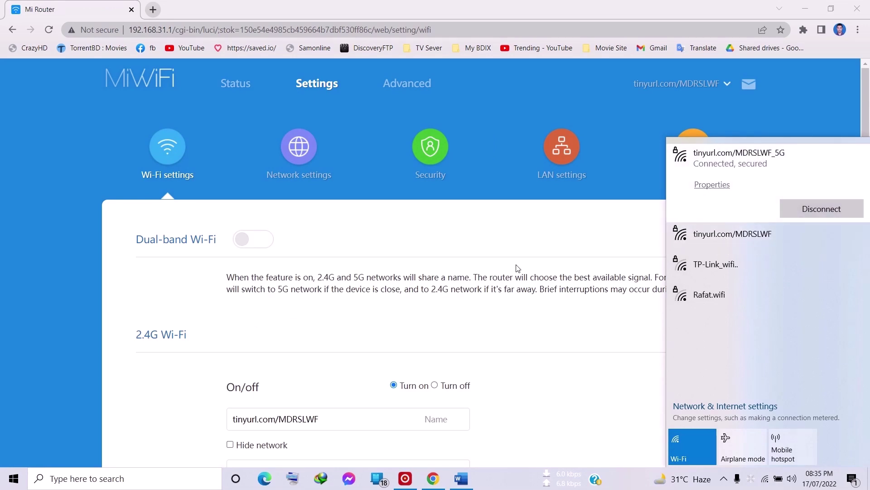
pyautogui.click(723, 235)
pyautogui.click(724, 160)
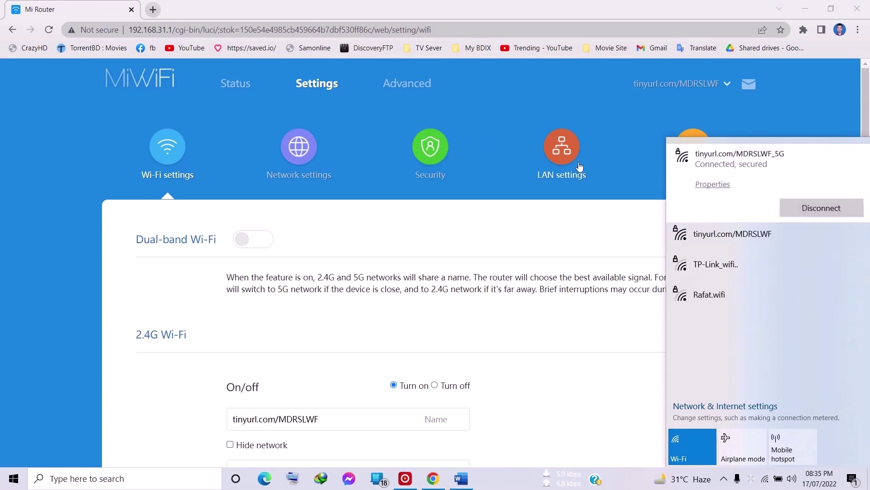
pyautogui.click(442, 252)
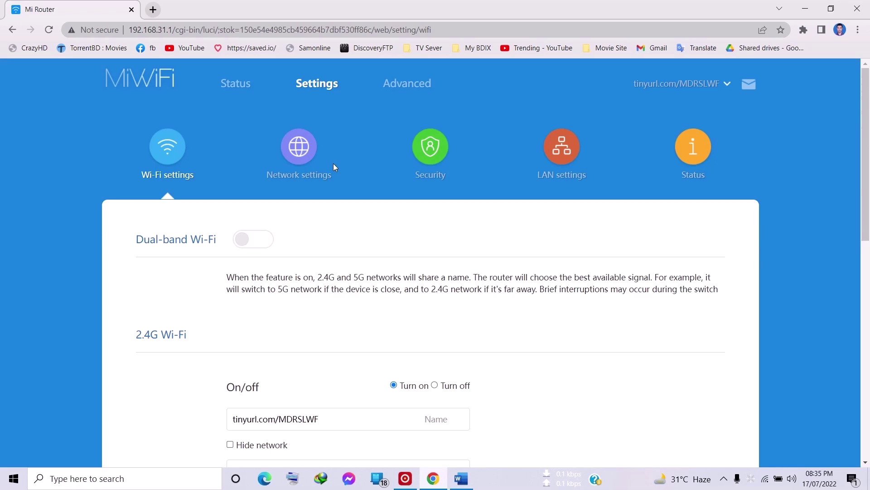
# Look through the Wi-Fi settings page, including its Dual-band and 2.4G Wi-Fi options.
pyautogui.scroll(-6, 388, 200)
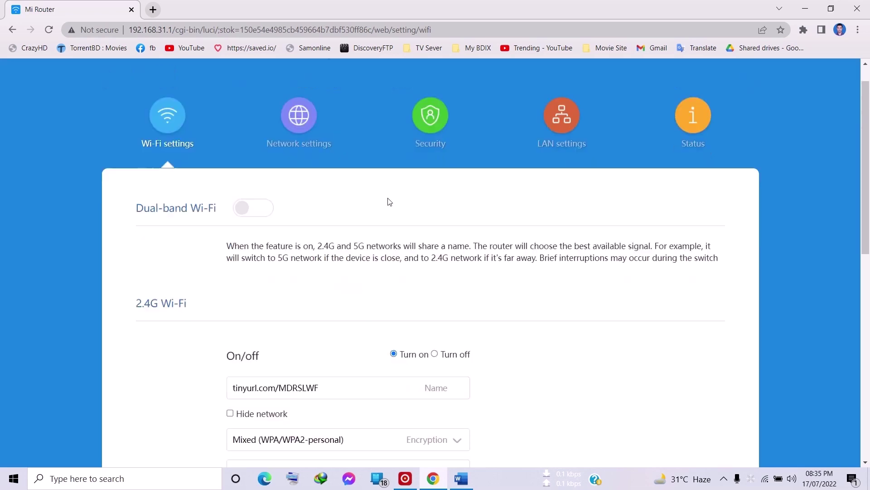
pyautogui.scroll(-3, 410, 218)
pyautogui.scroll(9, 408, 217)
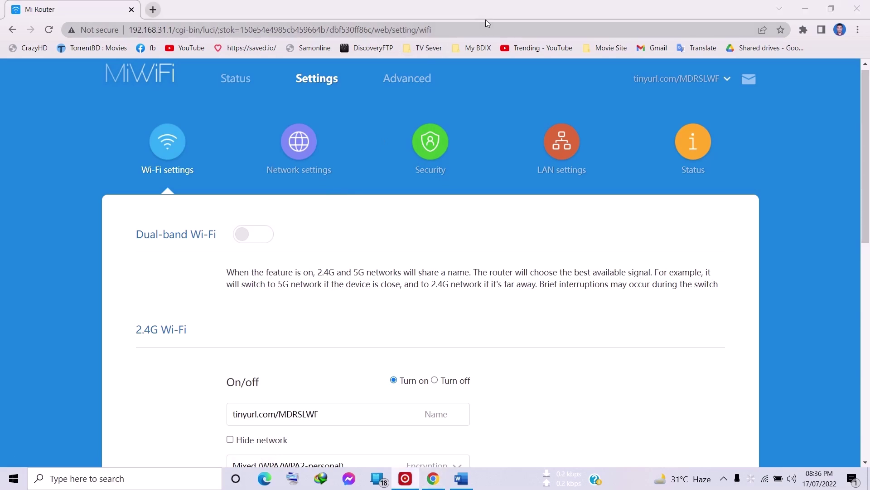
# View and close the Change router name dialog, and display the QR code for downloading the router app.
pyautogui.click(703, 77)
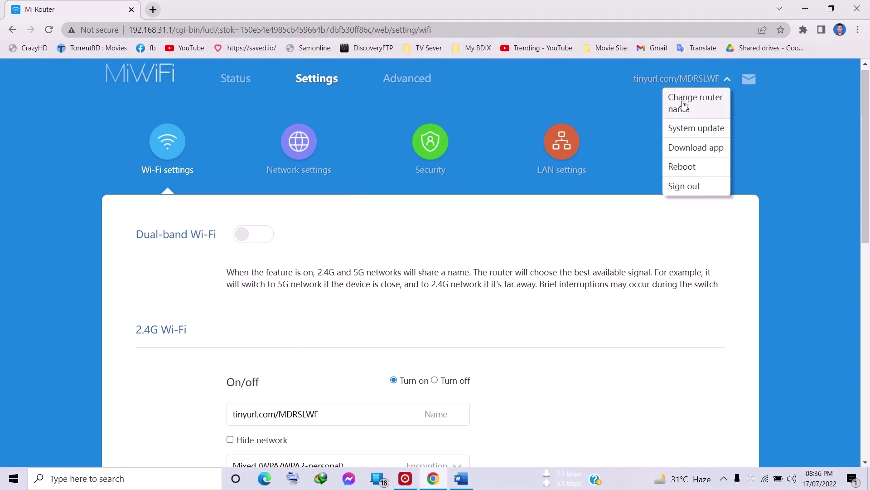
pyautogui.click(701, 104)
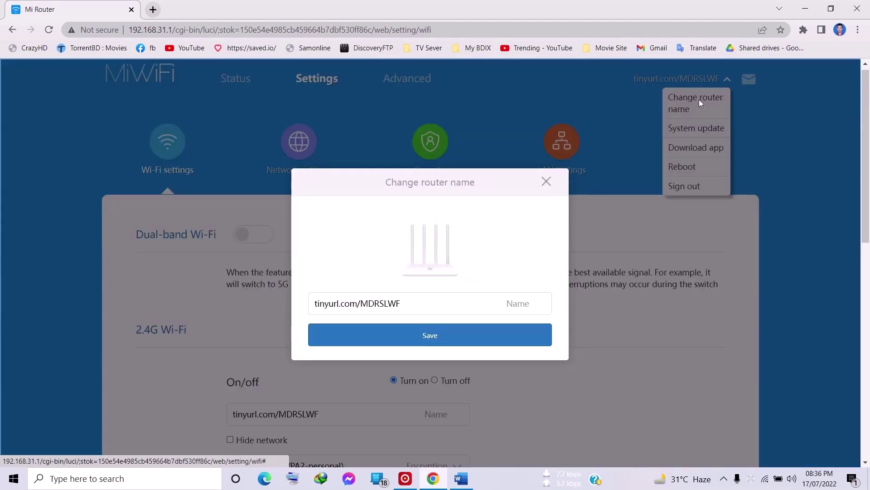
pyautogui.click(547, 180)
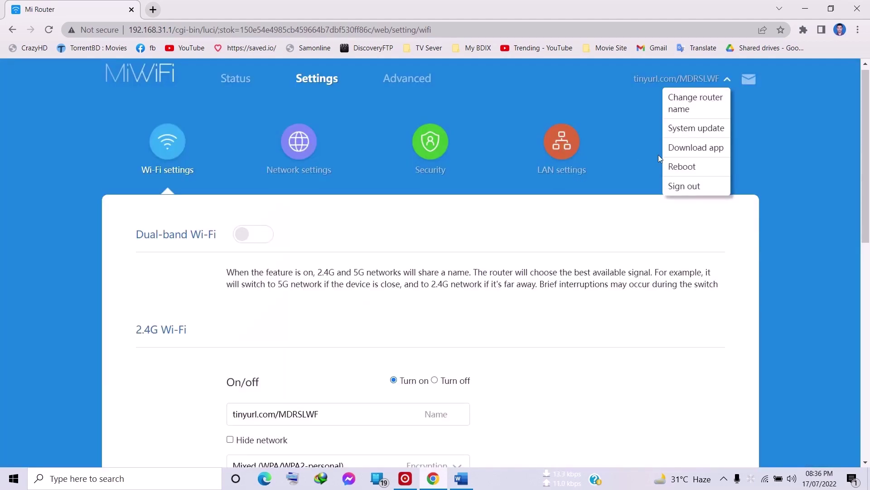
pyautogui.click(689, 154)
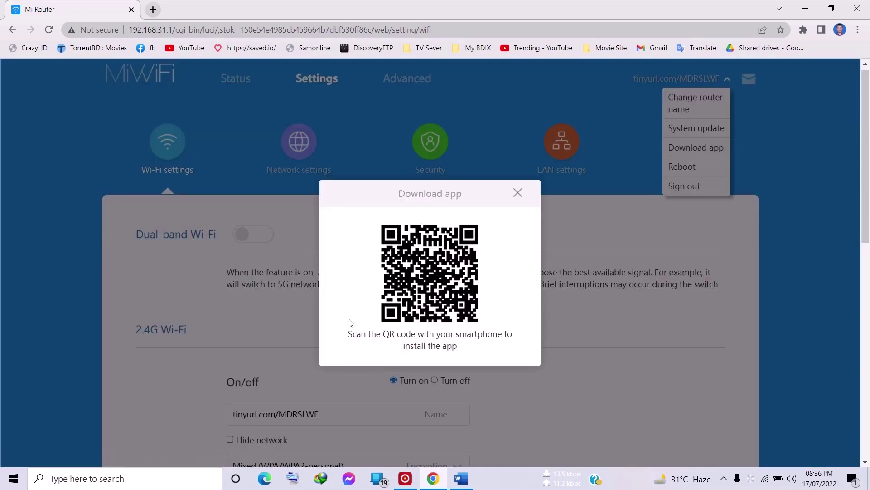